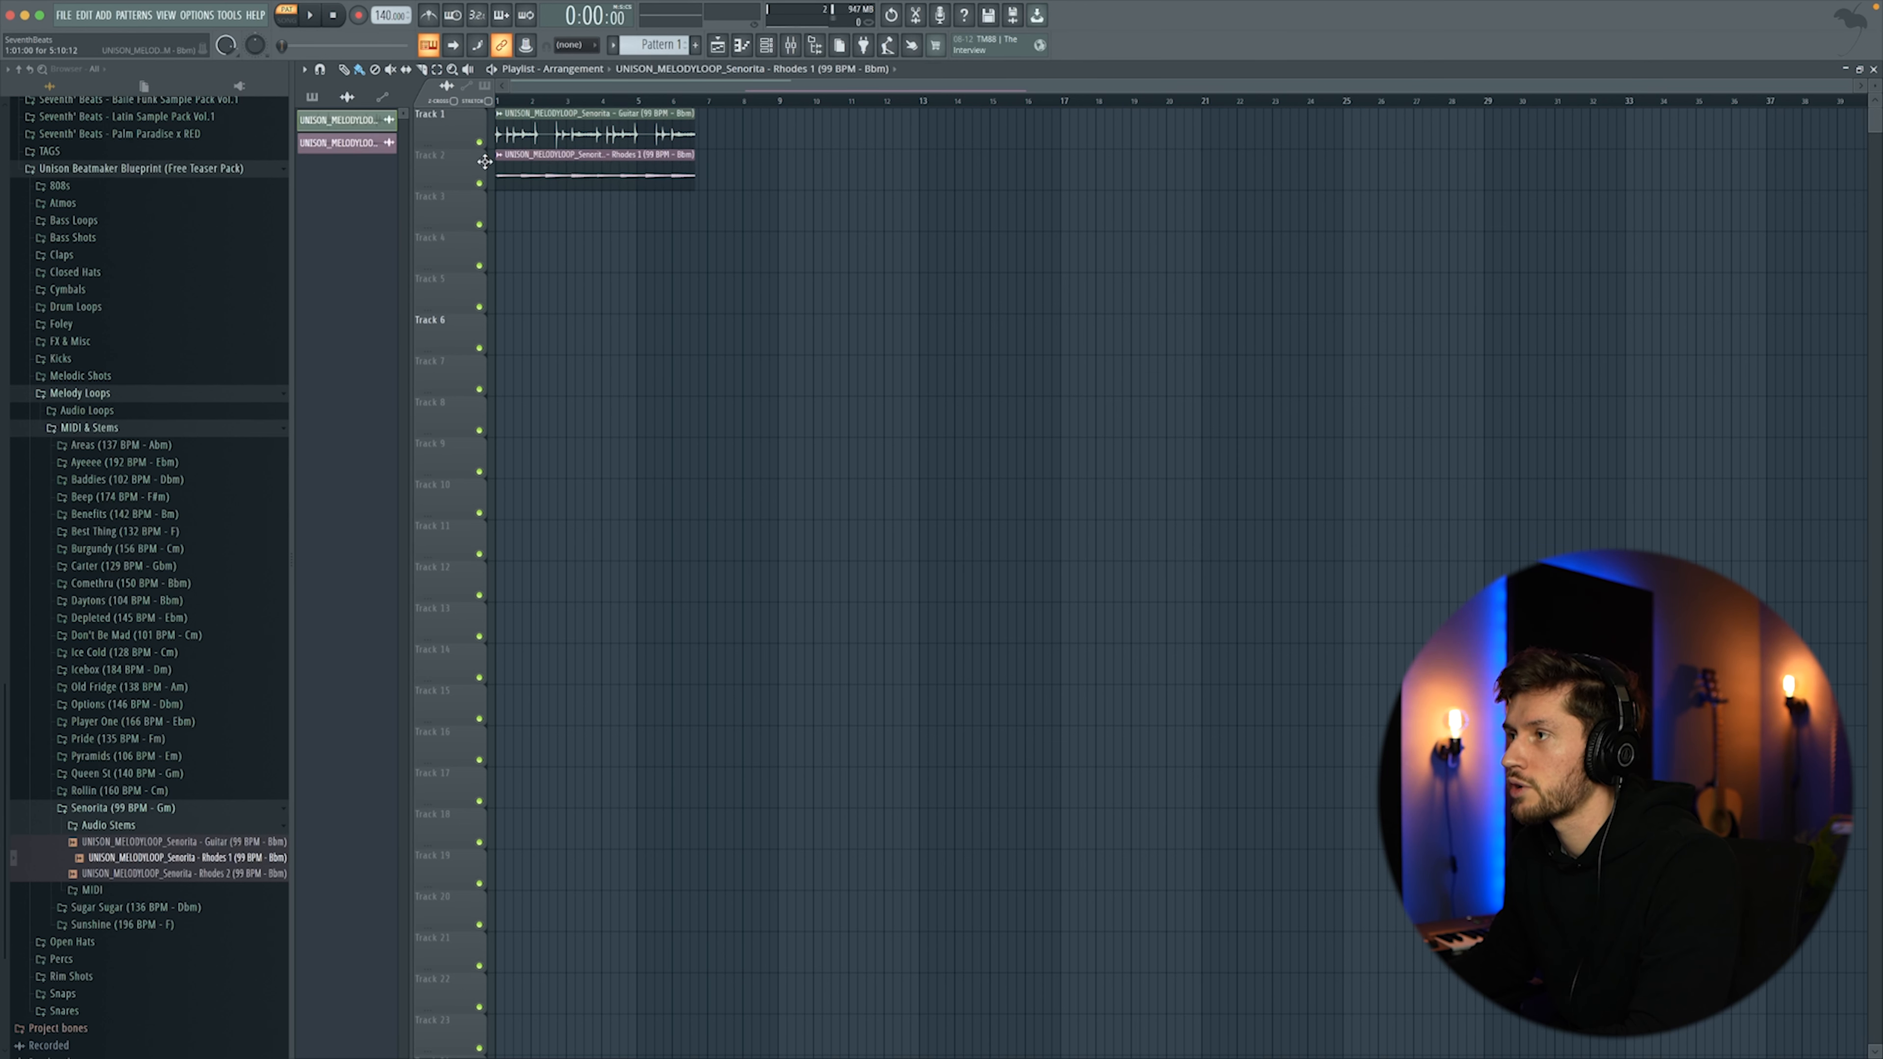
# Place the Senorita Rhodes 2 audio stem on Track 3, open the Senorita MIDI folder, and set the project tempo to 99 BPM.
pyautogui.moveTo(185, 873); pyautogui.dragTo(558, 206)
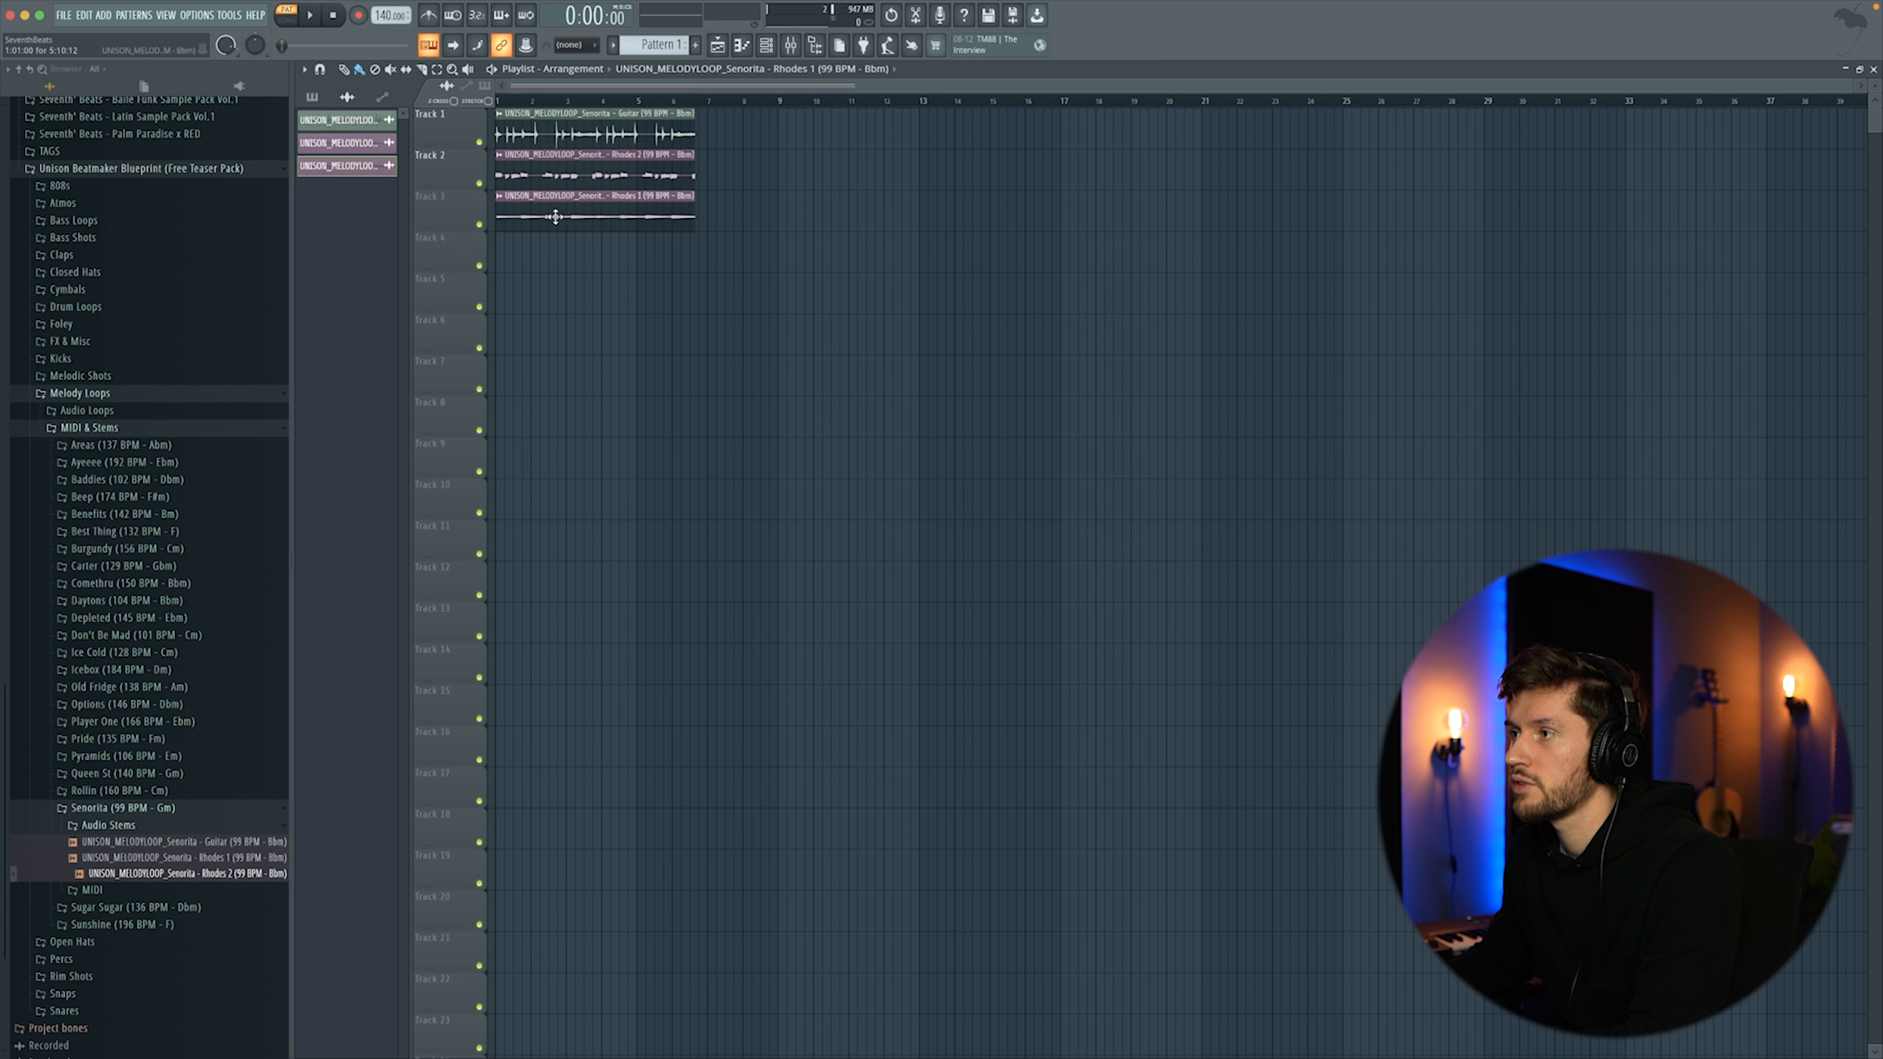
pyautogui.click(126, 826)
pyautogui.click(112, 843)
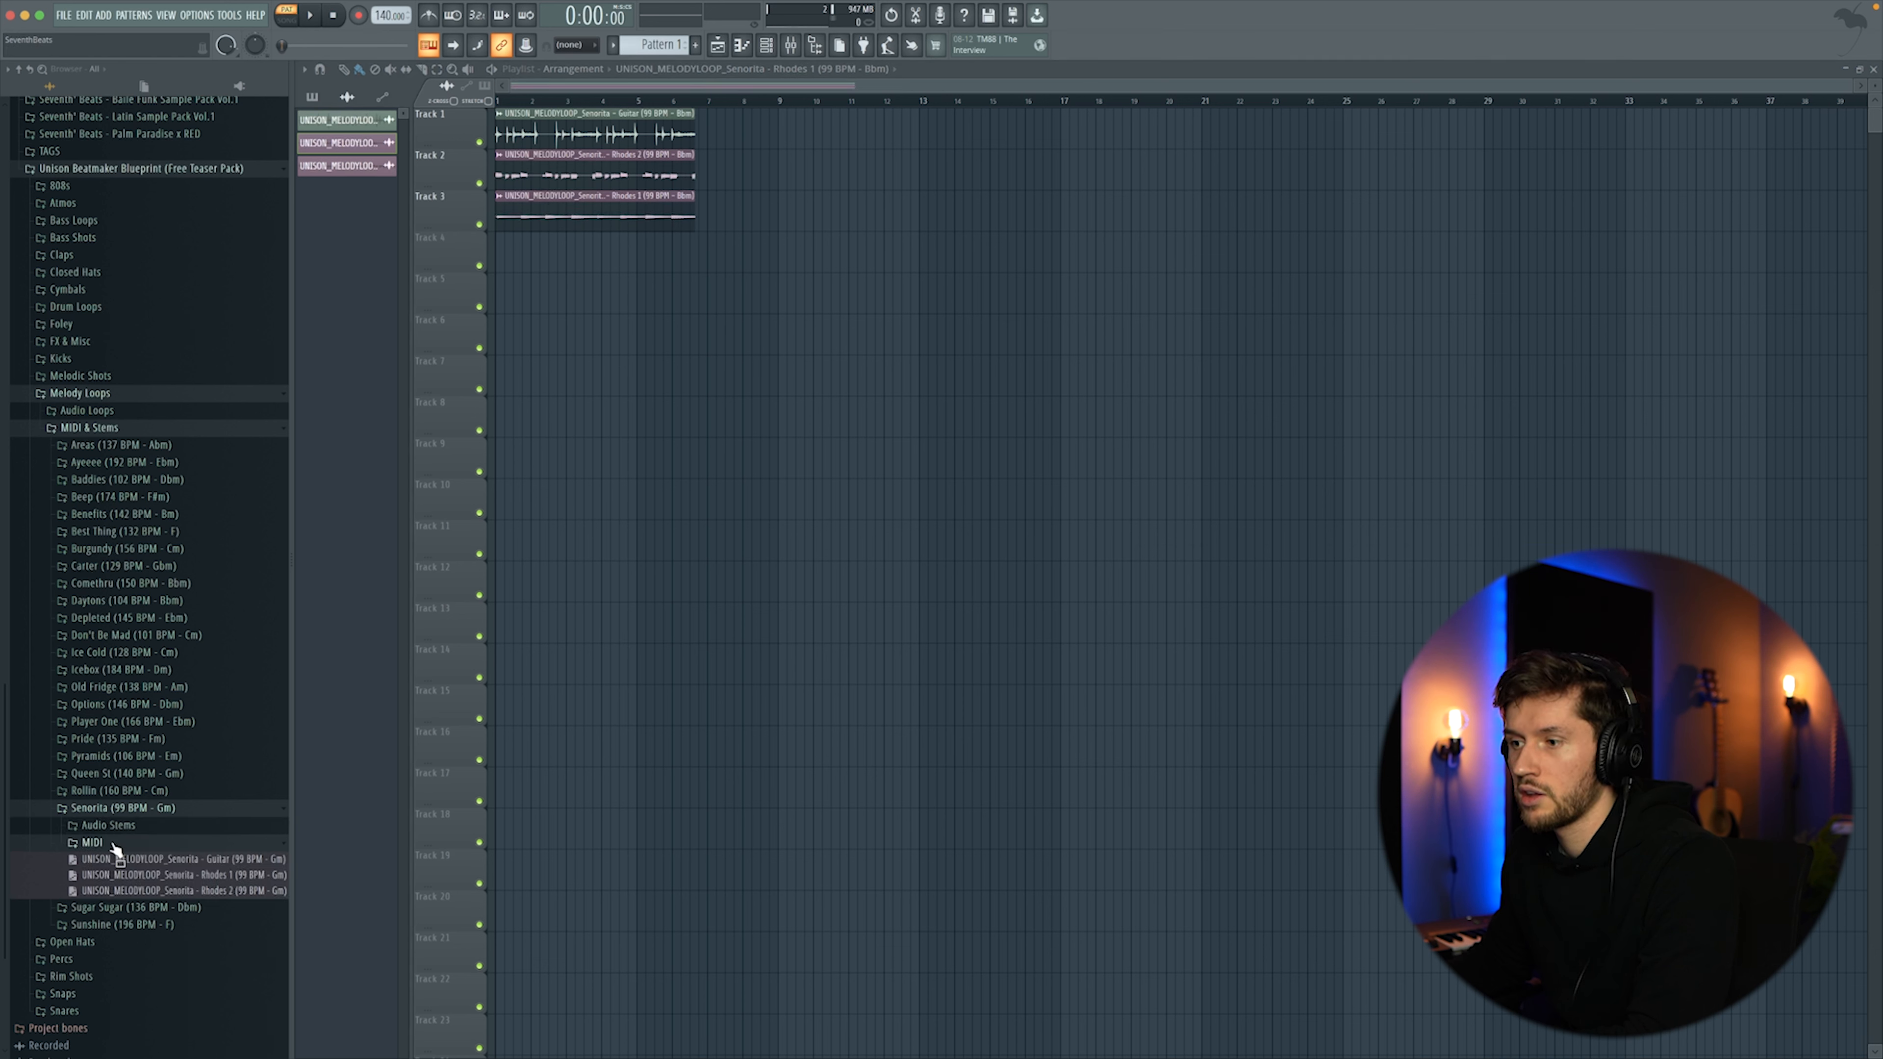
pyautogui.moveTo(391, 15); pyautogui.dragTo(390, 67)
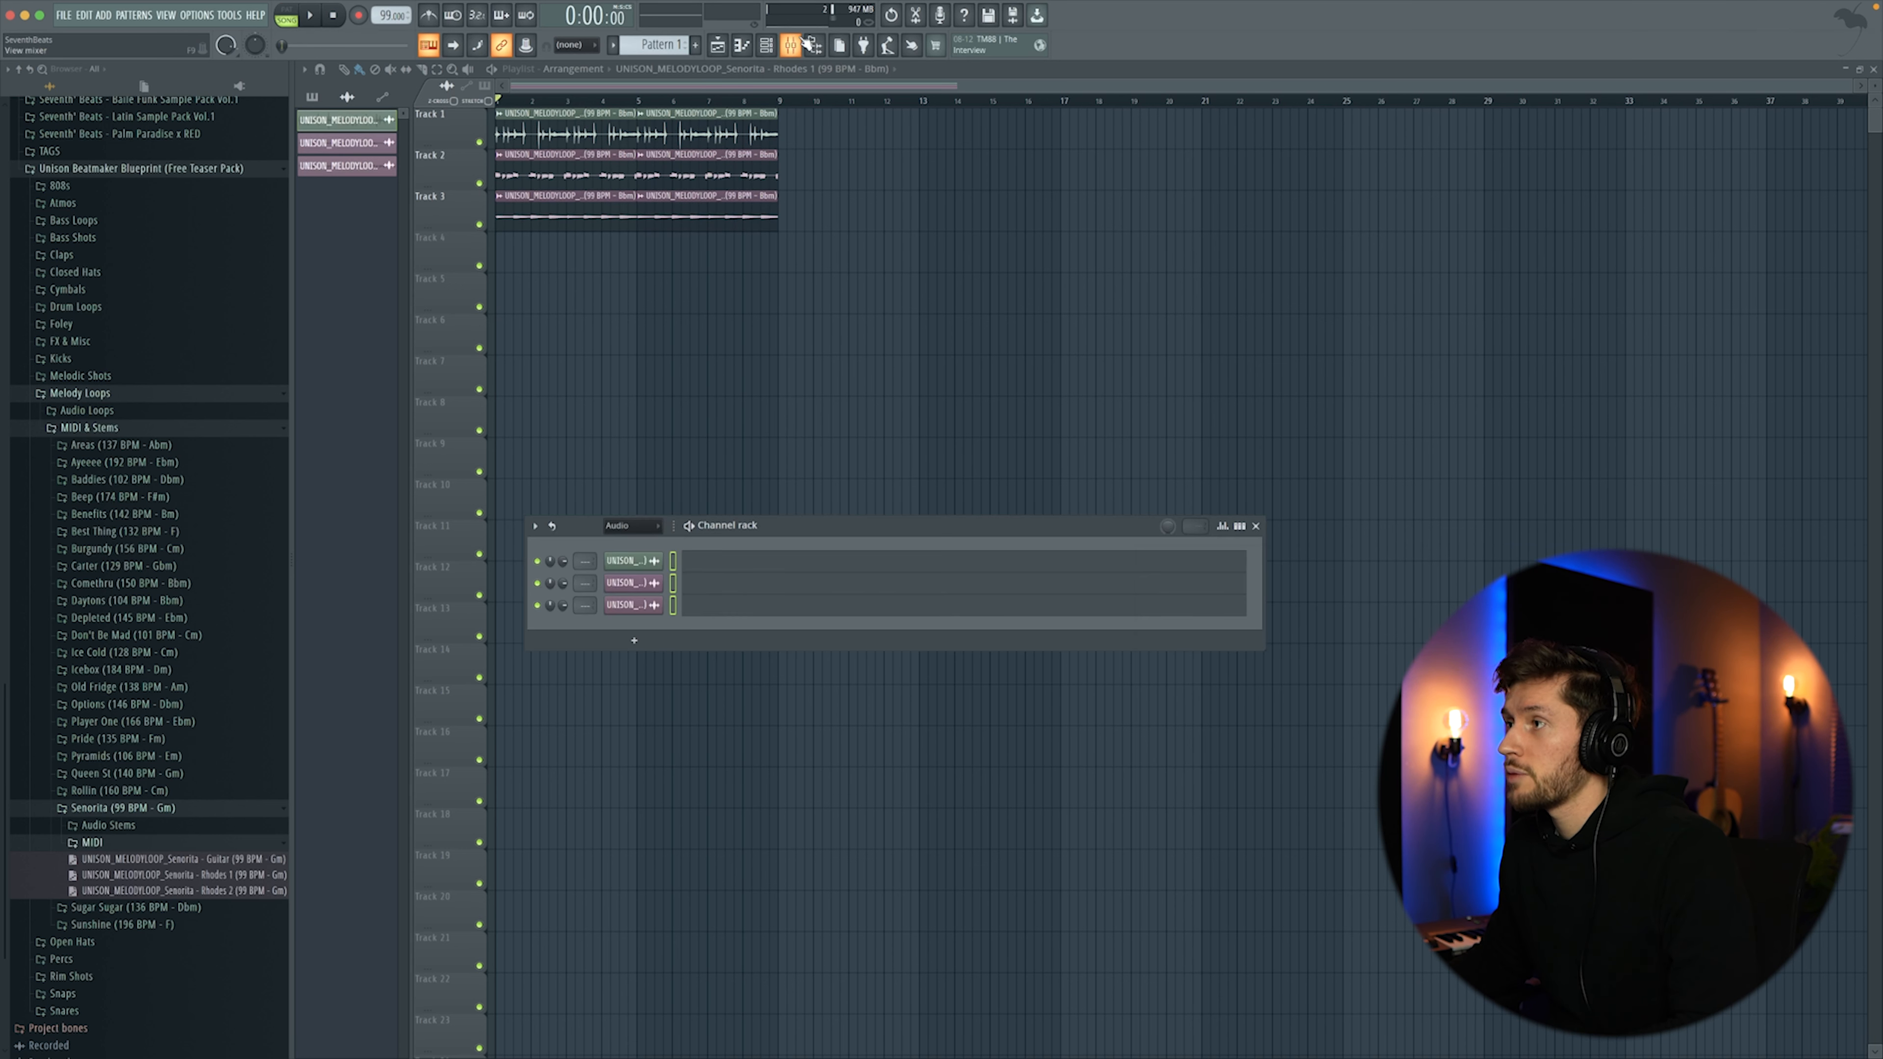
# Route the three melody stem channels to separate mixer inserts starting at insert 20, and play the loop.
pyautogui.click(790, 45)
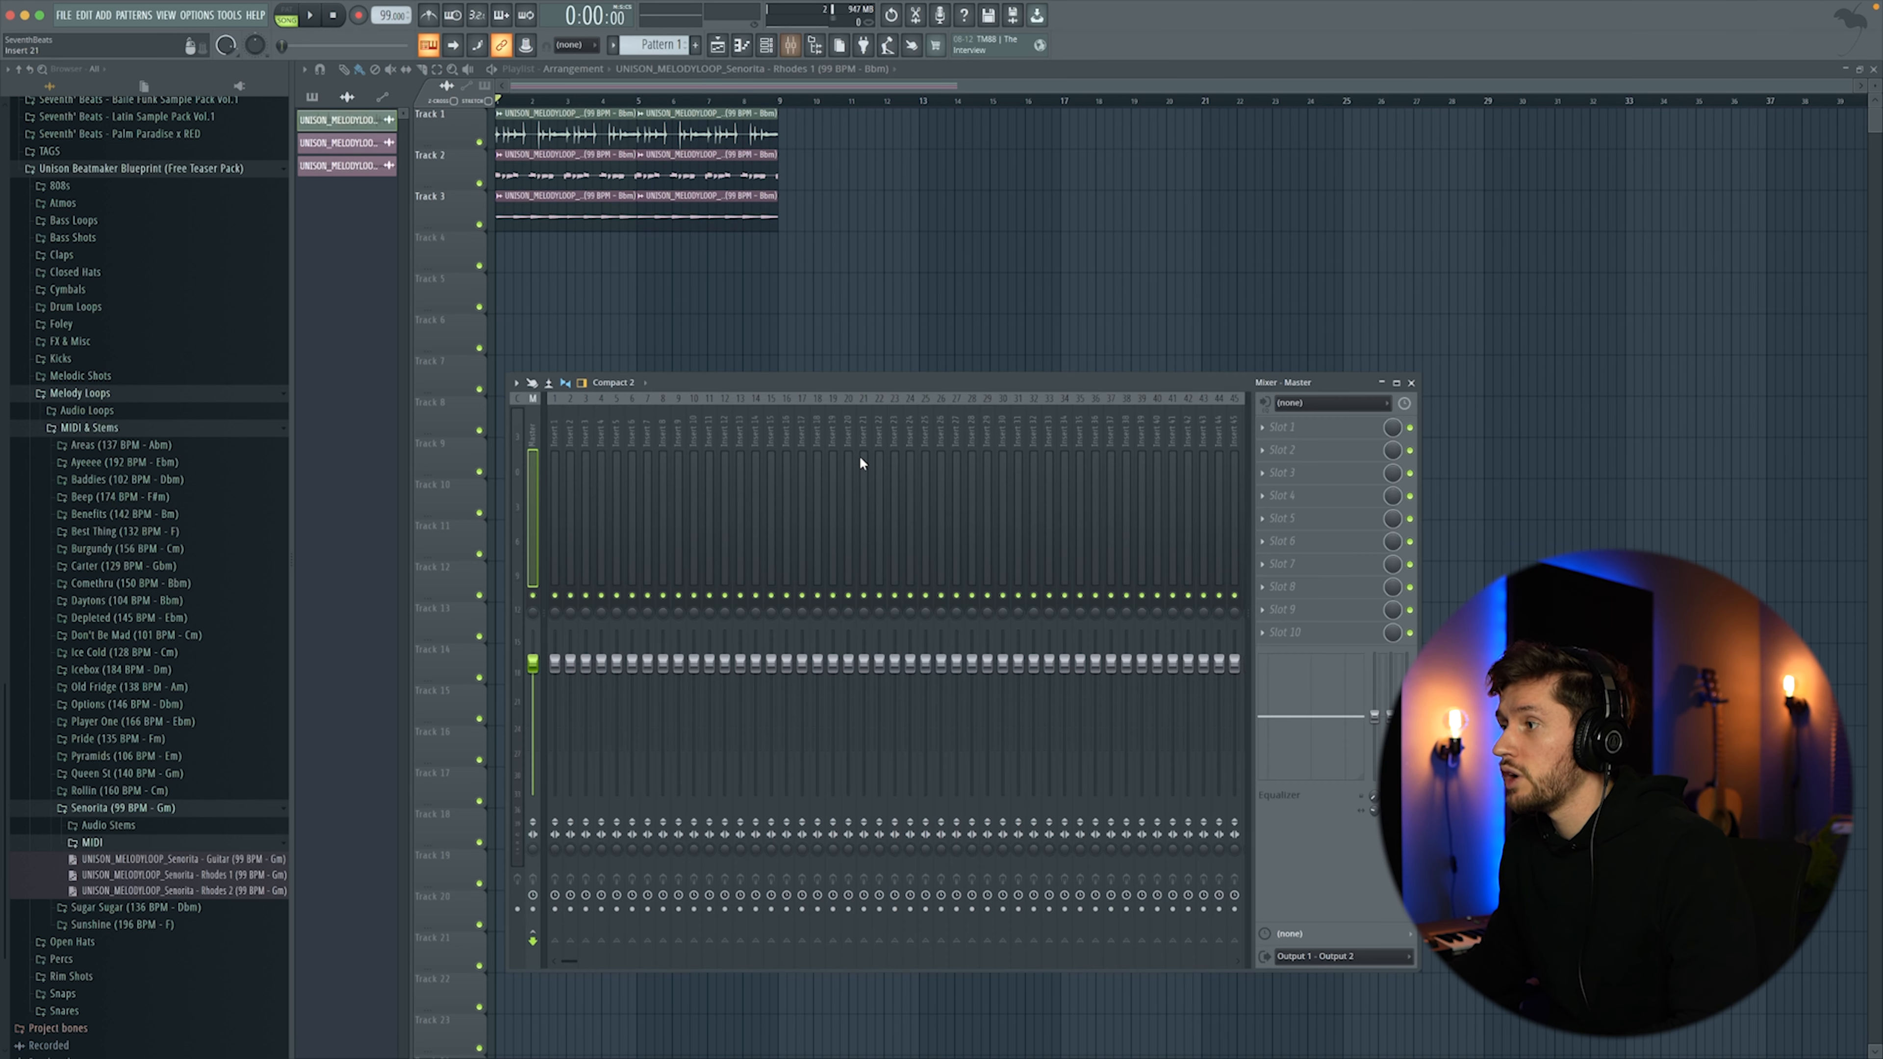
pyautogui.rightClick(844, 436)
pyautogui.click(1053, 564)
pyautogui.press('space')
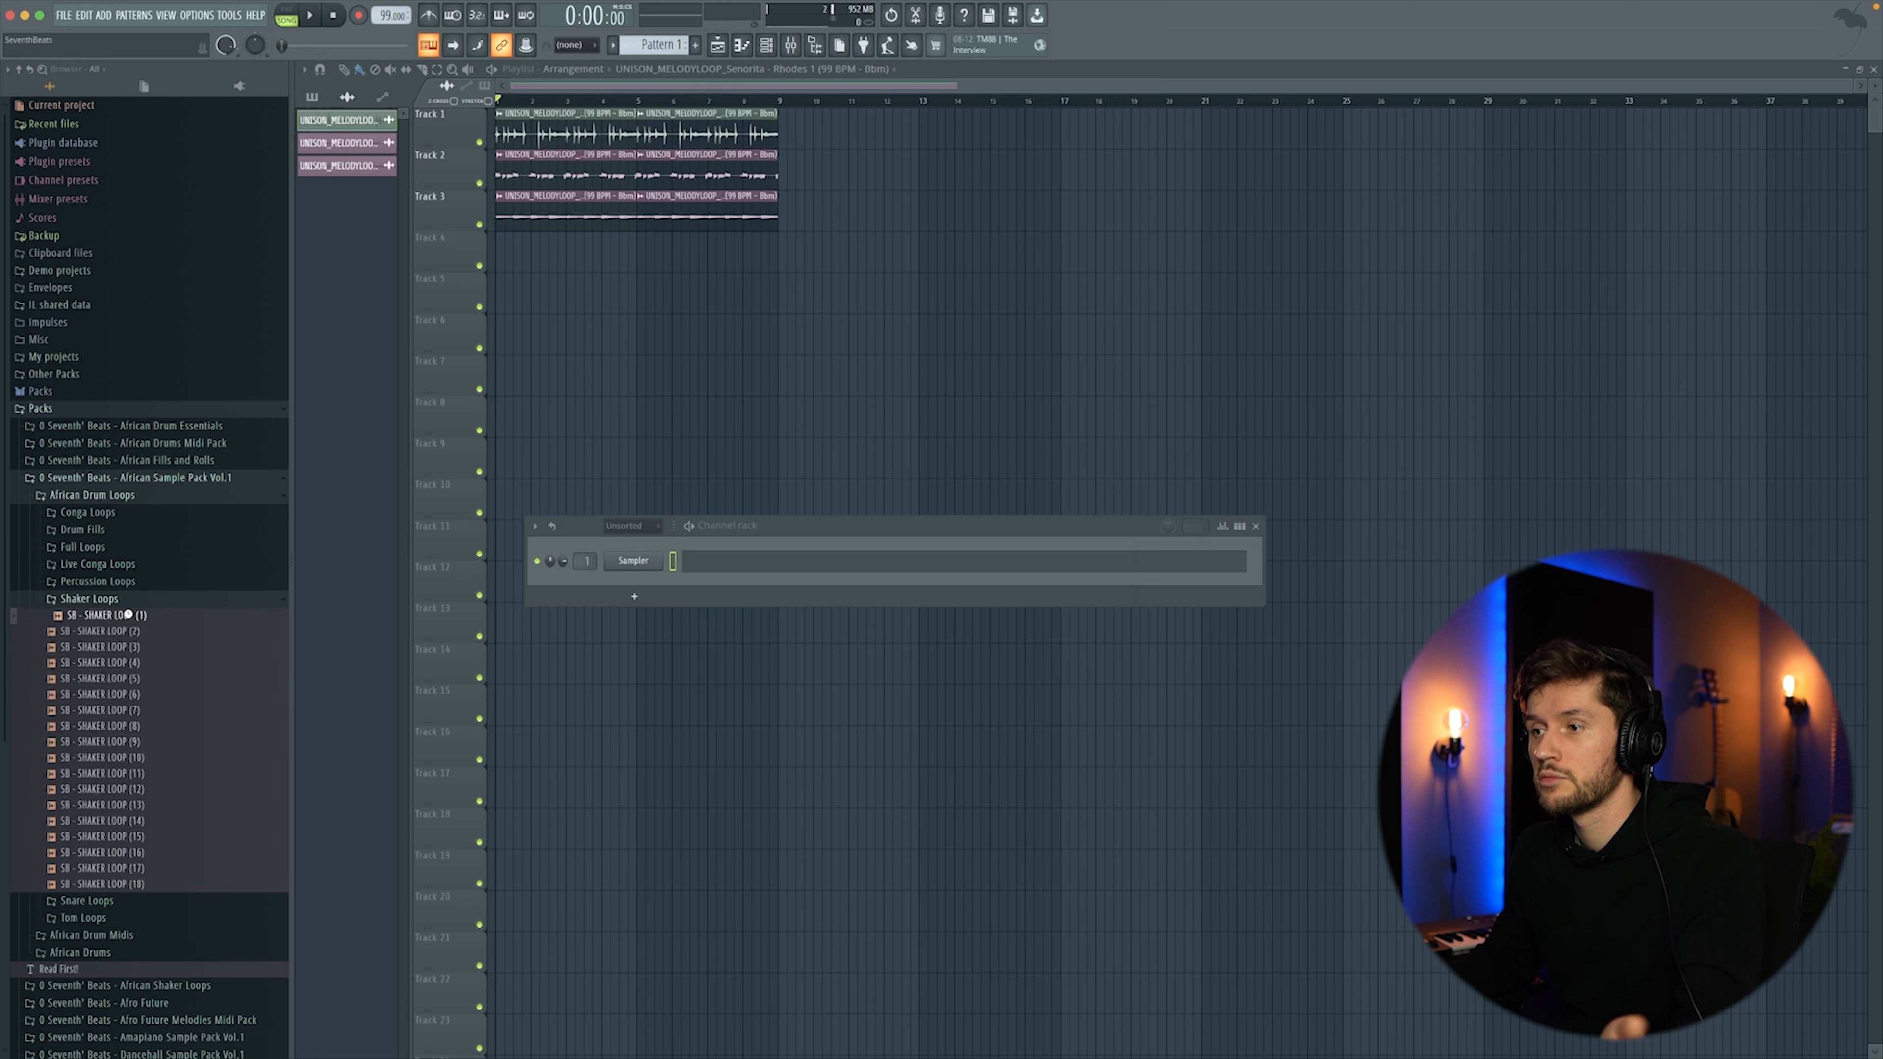
# Add SB - SHAKER LOOP (1) on Track 7, route it to mixer insert 23, and lower its volume.
pyautogui.moveTo(13, 635); pyautogui.dragTo(560, 363)
pyautogui.press('F9')
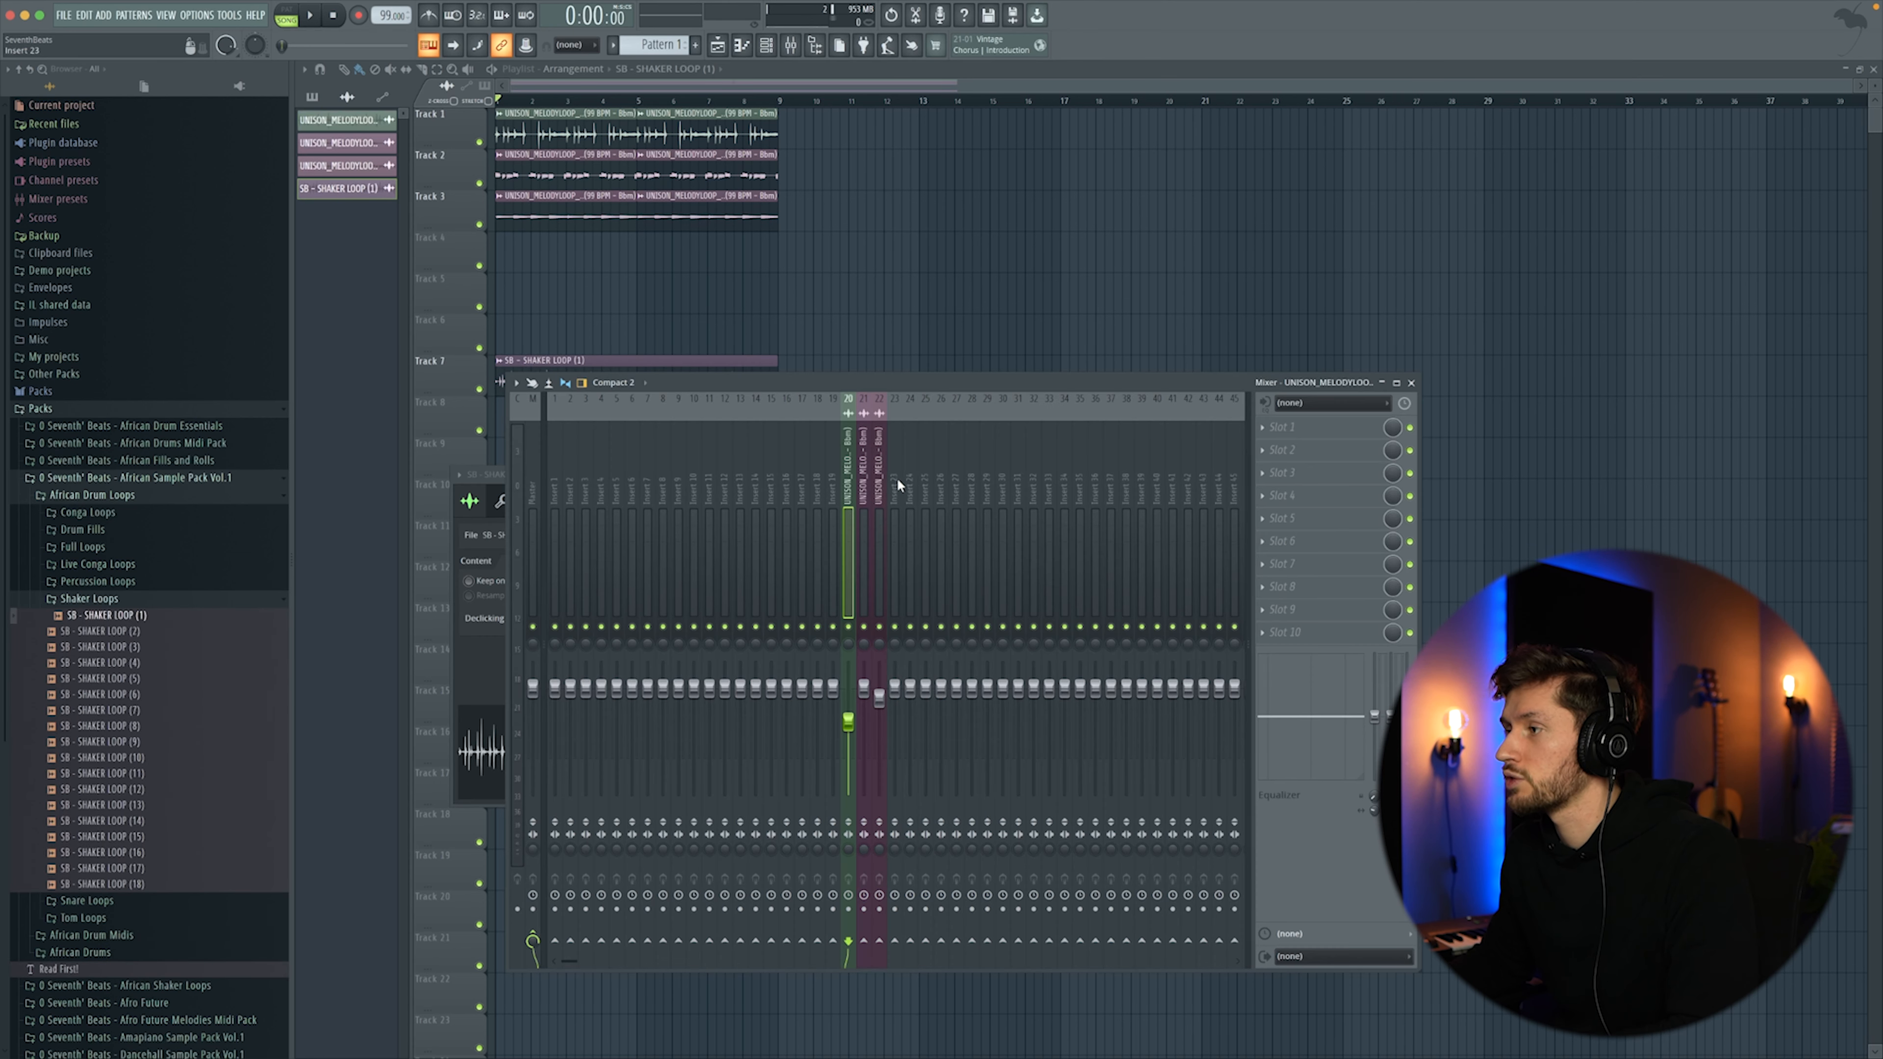
pyautogui.rightClick(896, 484)
pyautogui.click(1045, 560)
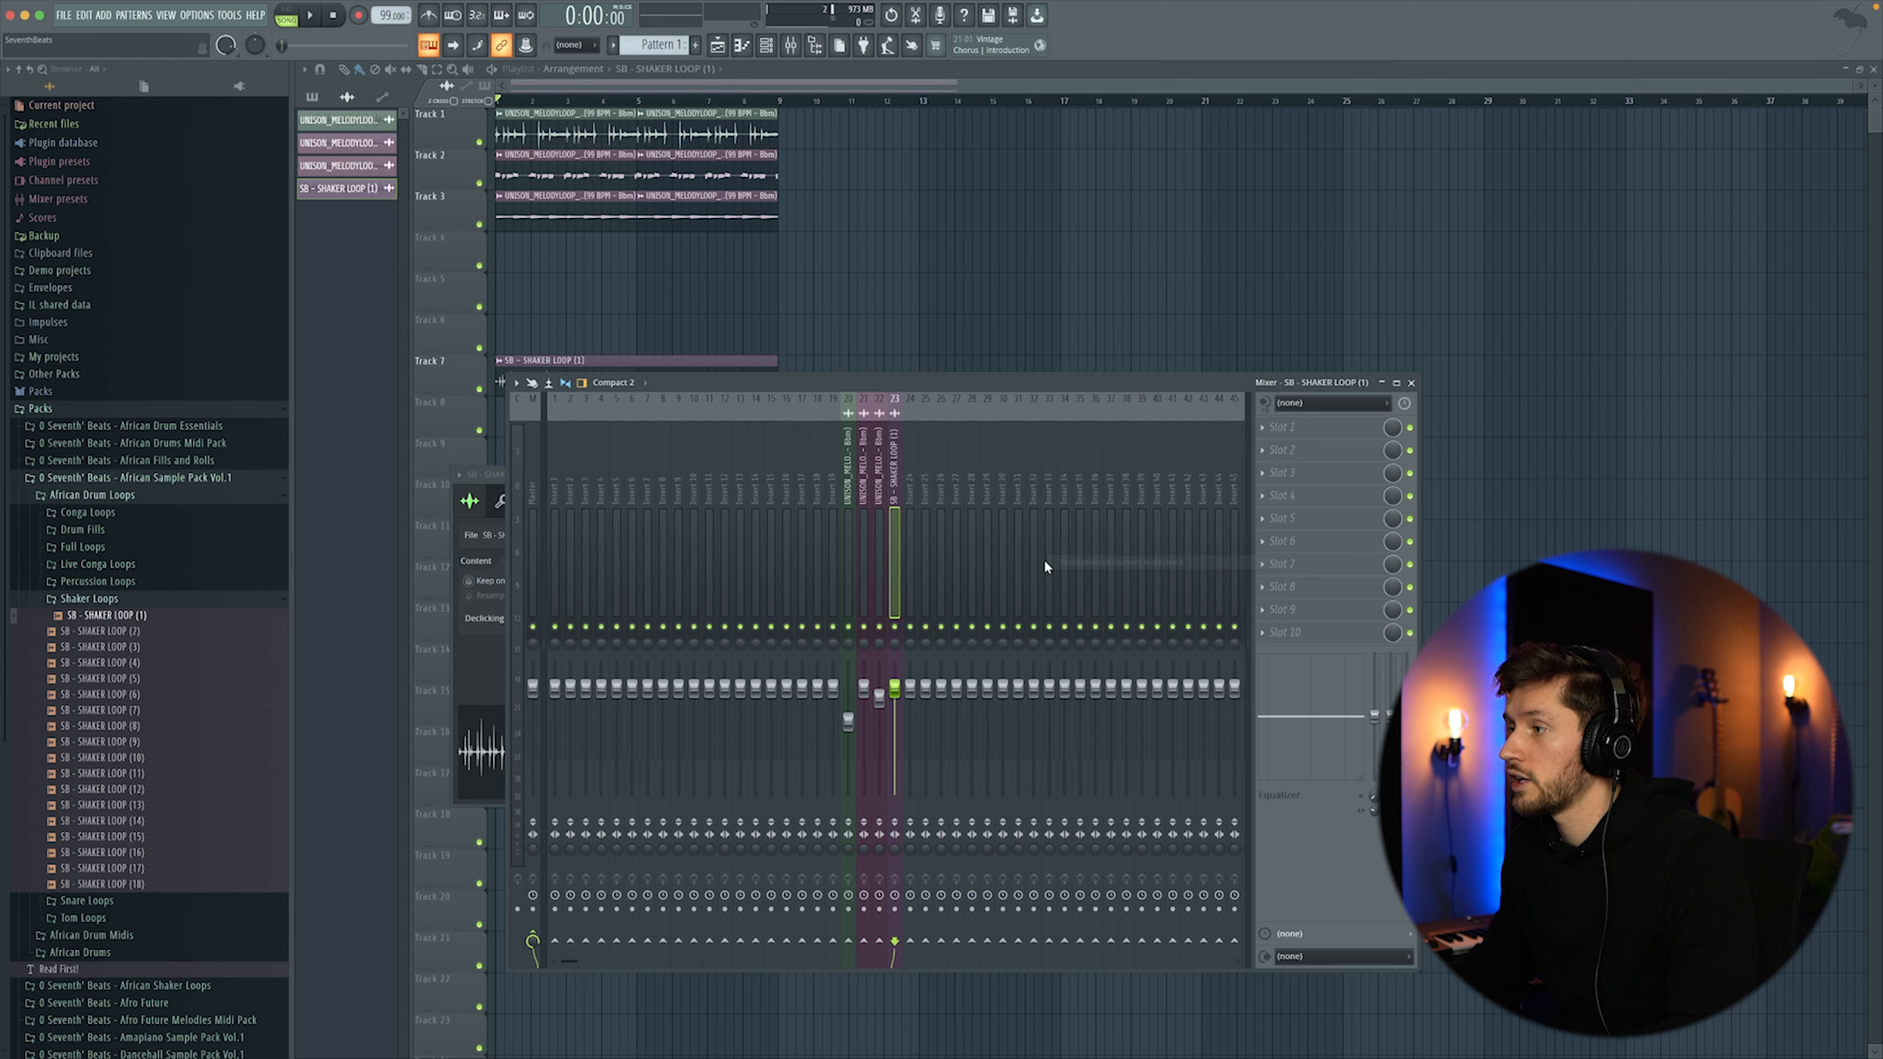
pyautogui.moveTo(894, 688); pyautogui.dragTo(895, 711)
pyautogui.press('space')
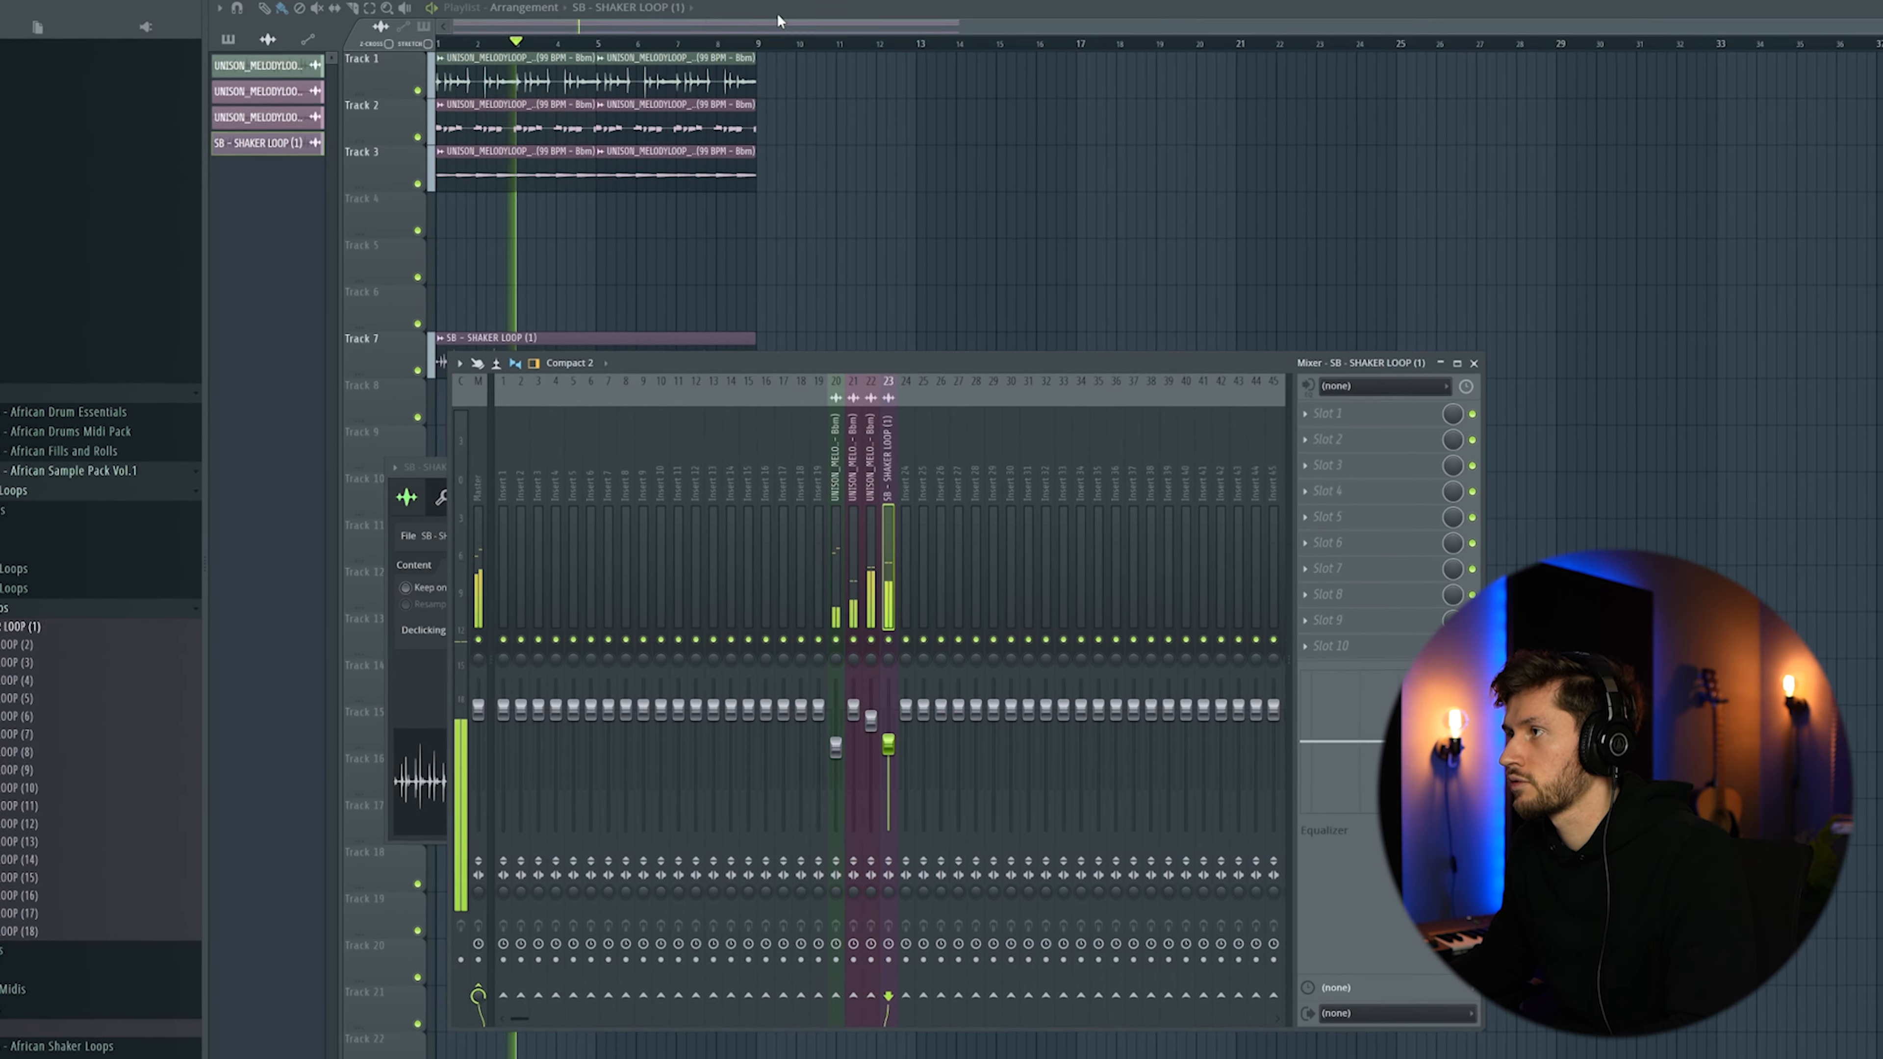
# Replace the unsorted Sampler channel with FLEX and load the Electric Piano Bright preset from the Essential Pianos pack.
pyautogui.press('F9')
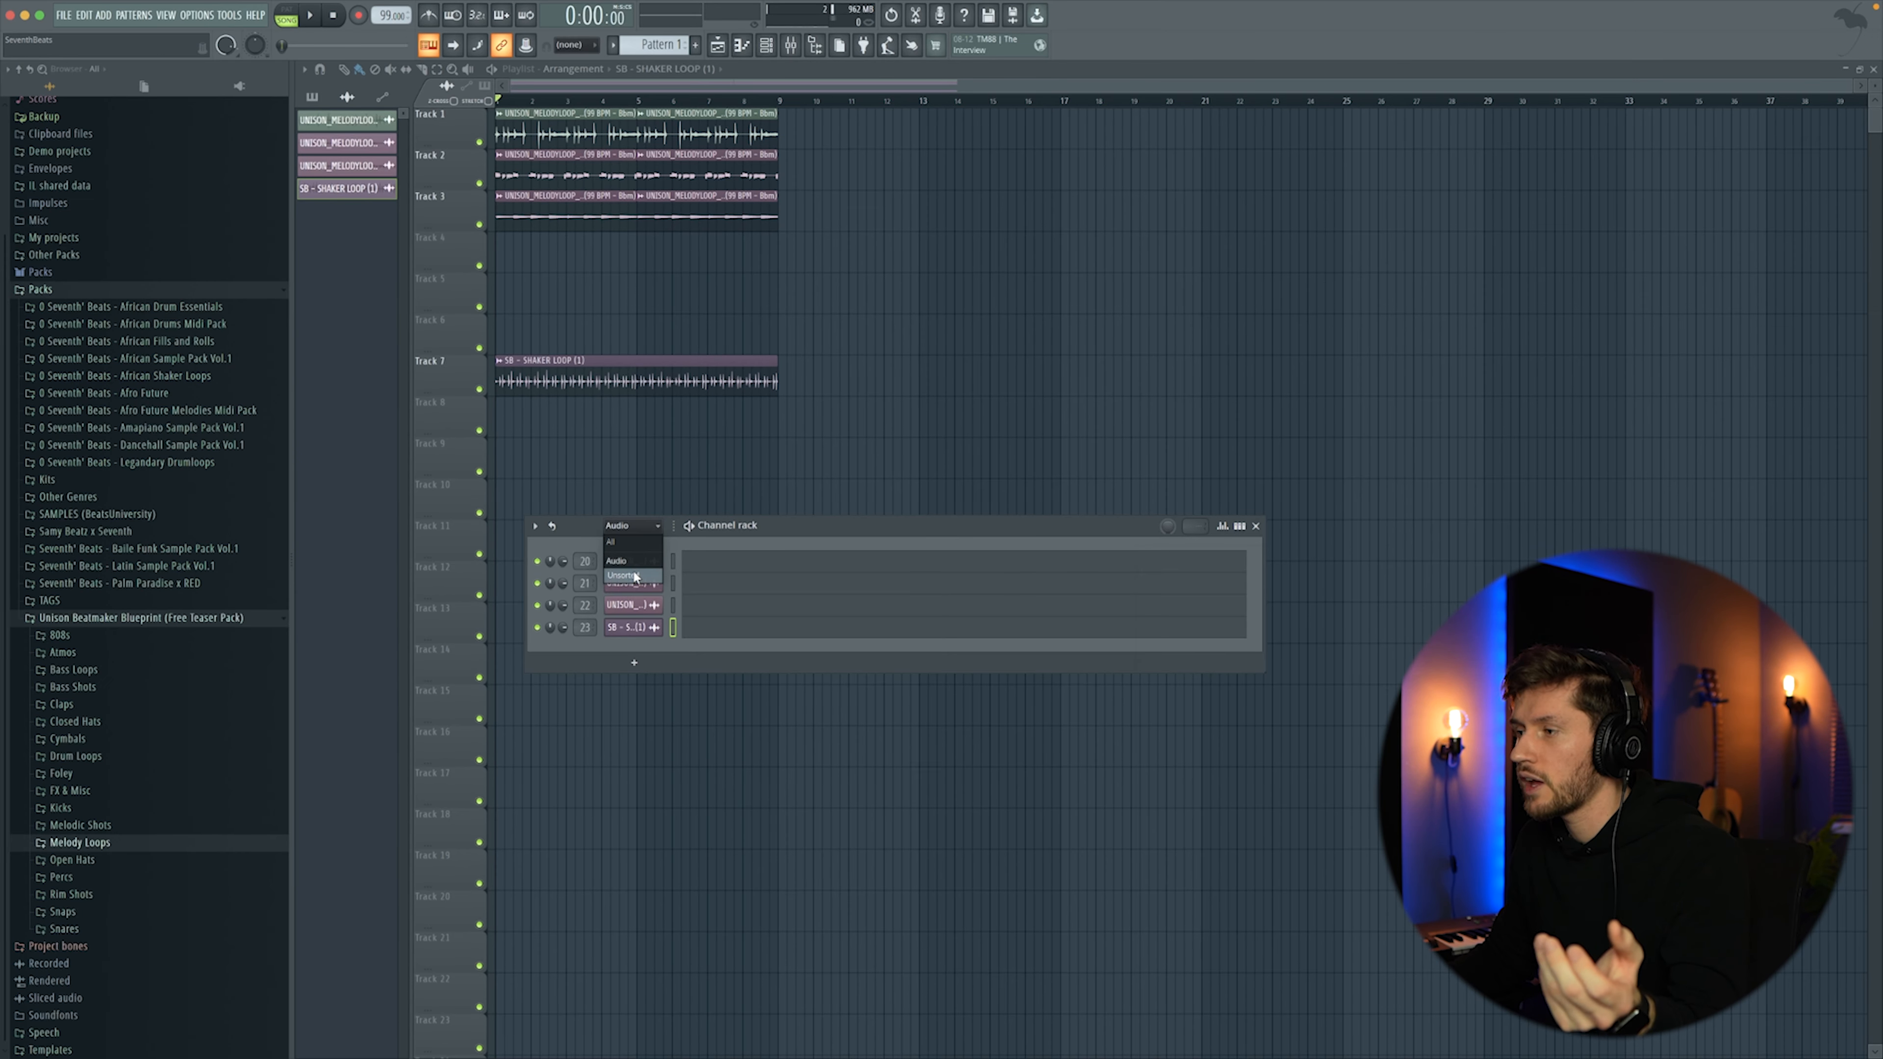
pyautogui.click(635, 576)
pyautogui.rightClick(652, 561)
pyautogui.moveTo(711, 690)
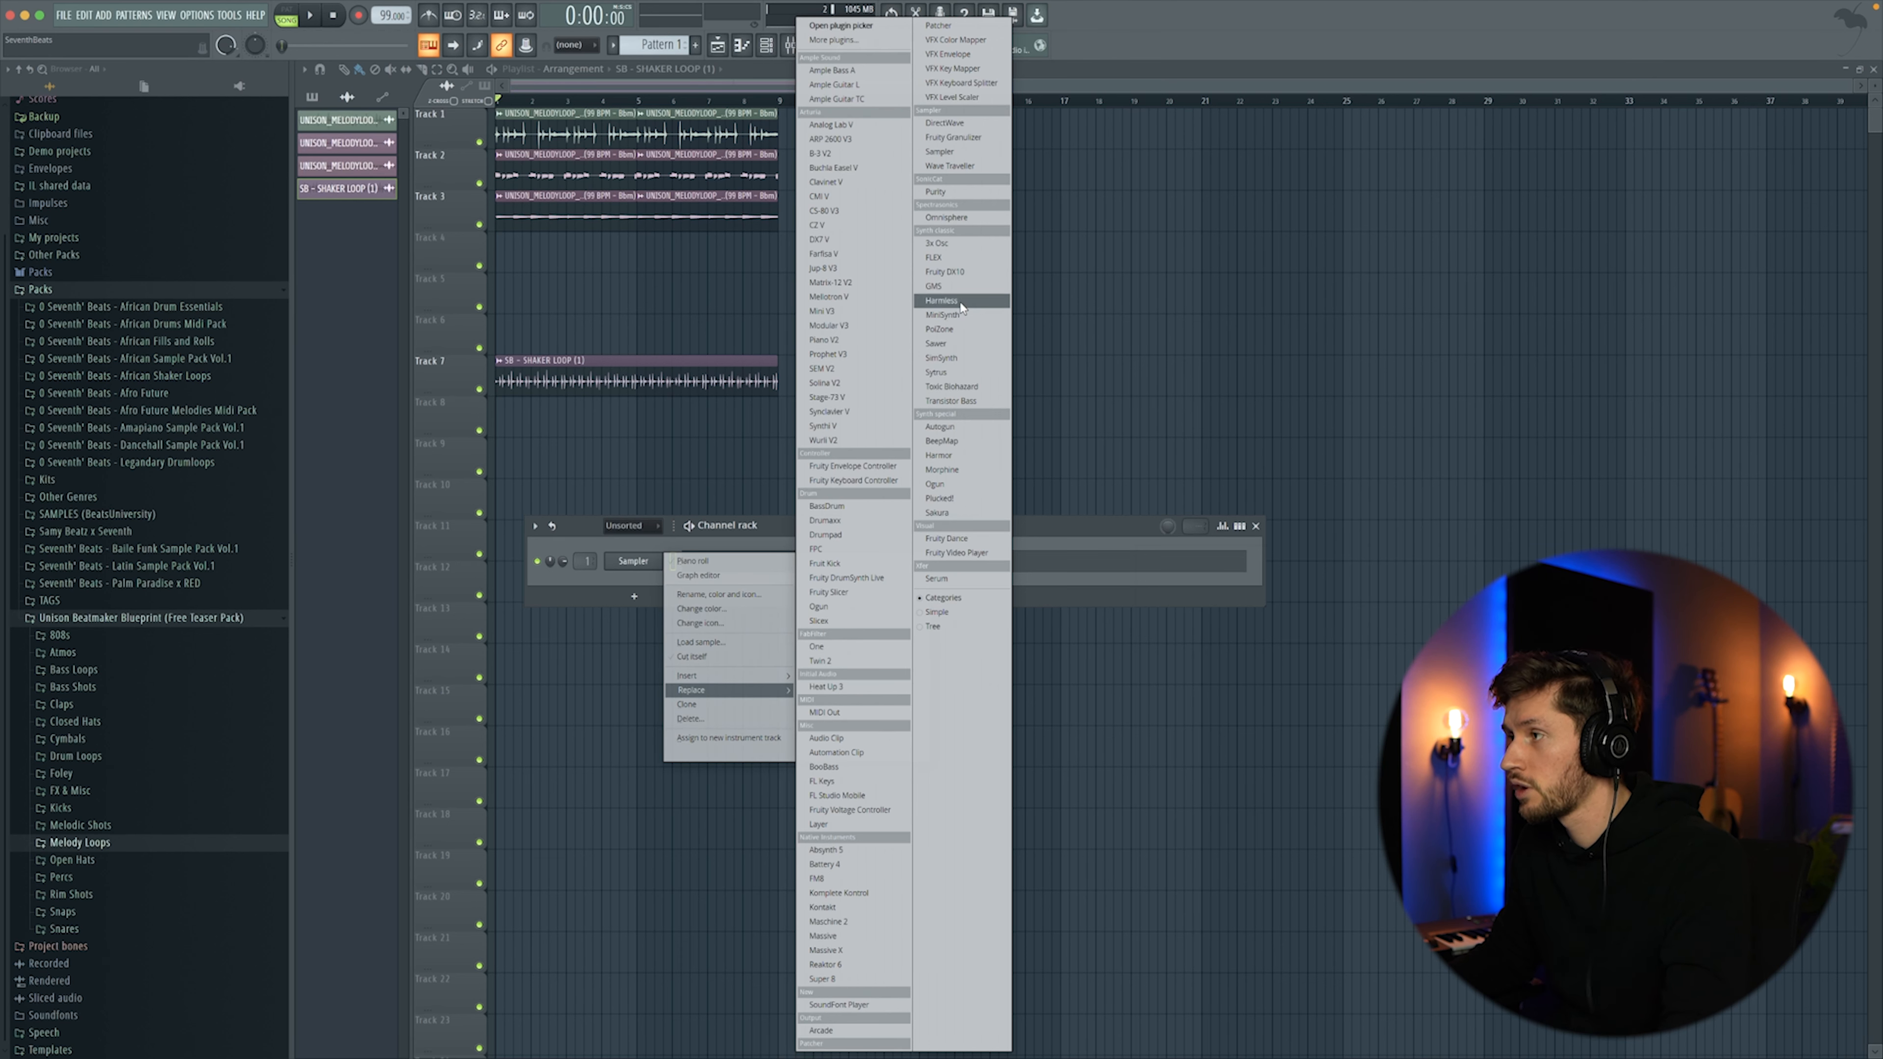
pyautogui.click(934, 257)
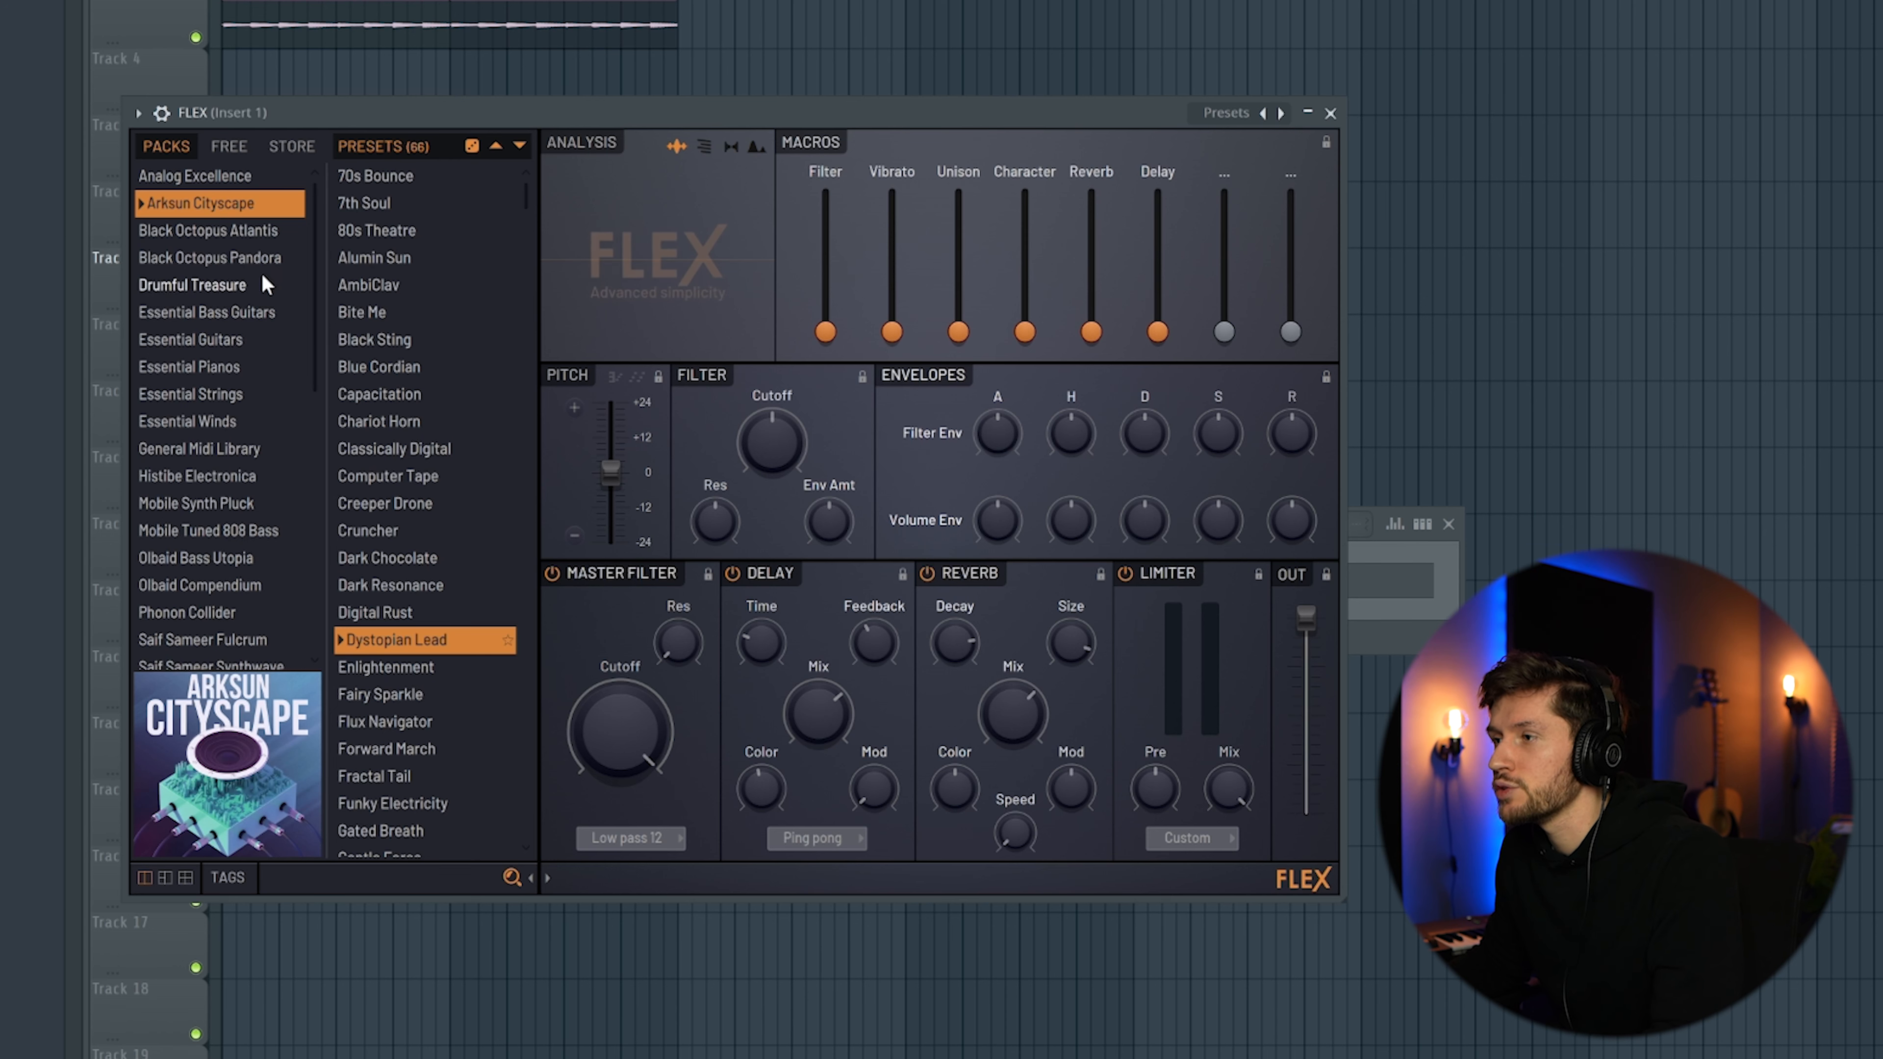
pyautogui.click(245, 367)
pyautogui.click(404, 339)
pyautogui.click(1329, 113)
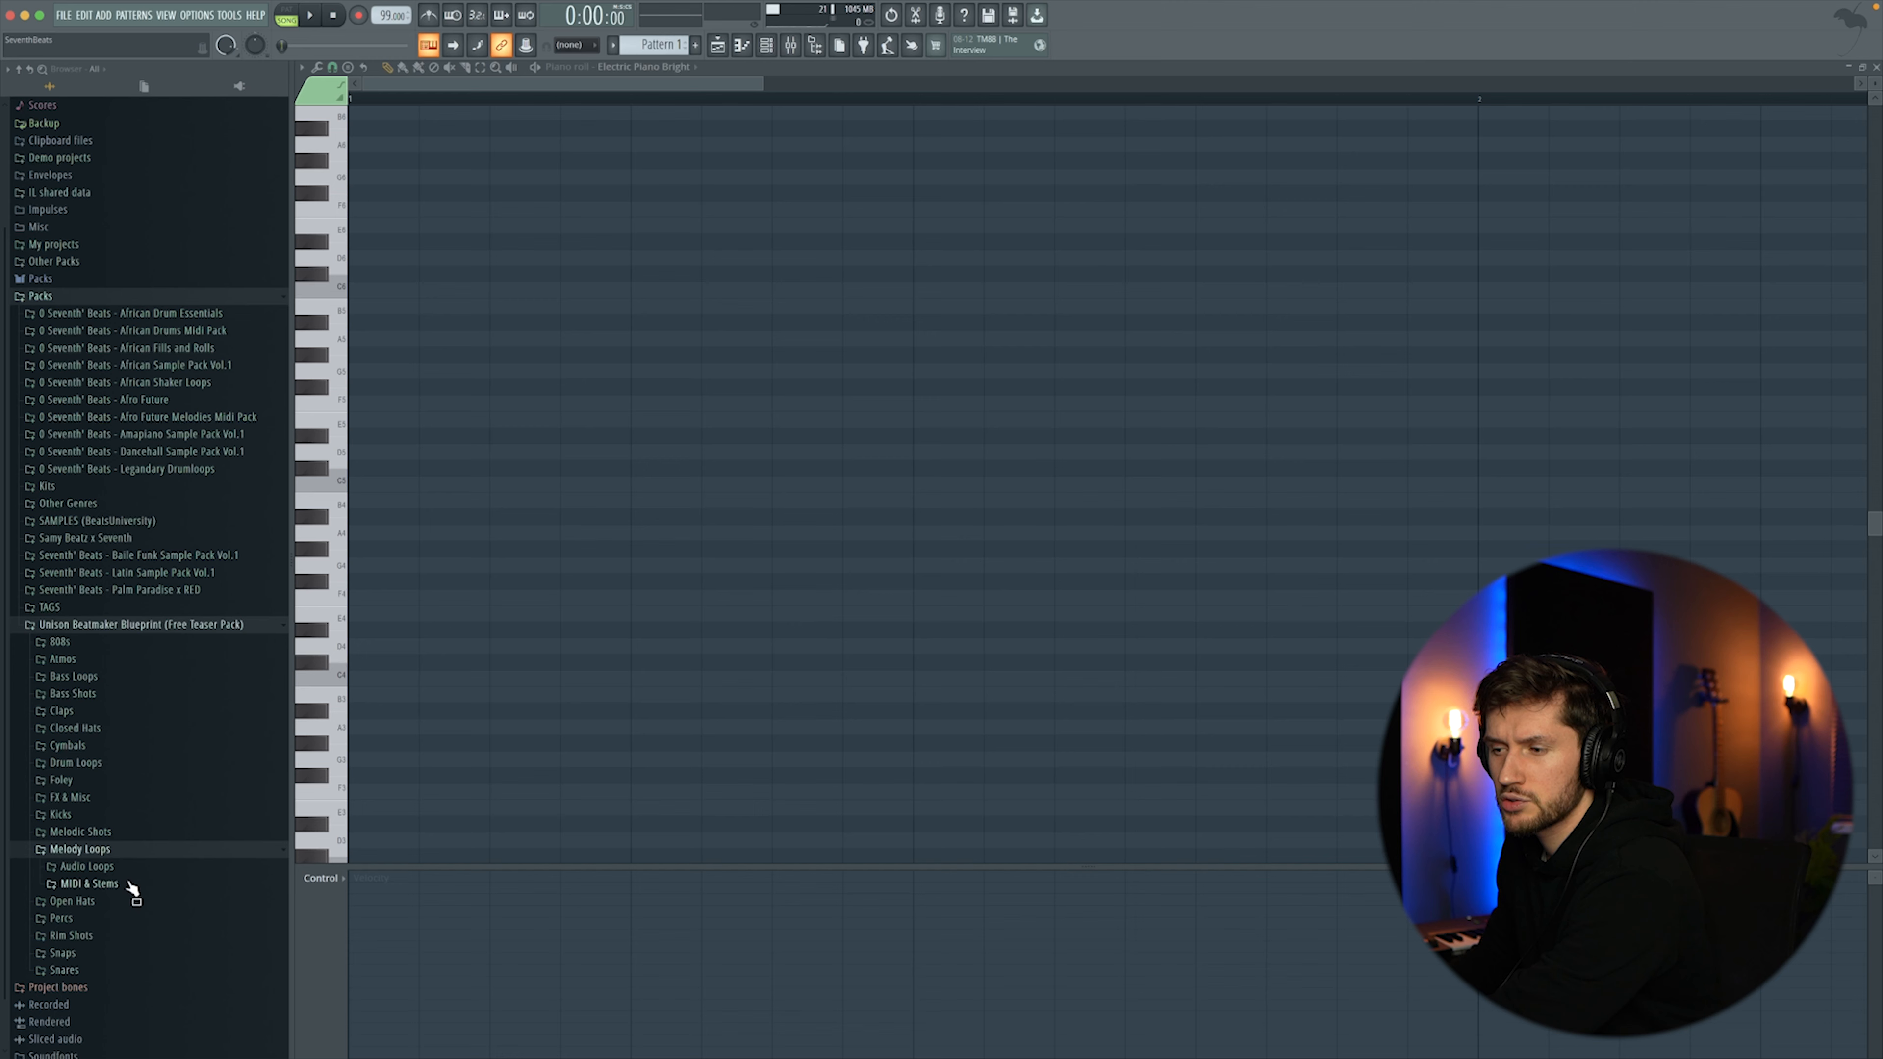
# Open the Senorita MIDI folder, bring in the Rhodes 1 MIDI for Electric Piano Bright, and show the project's patterns.
pyautogui.click(88, 883)
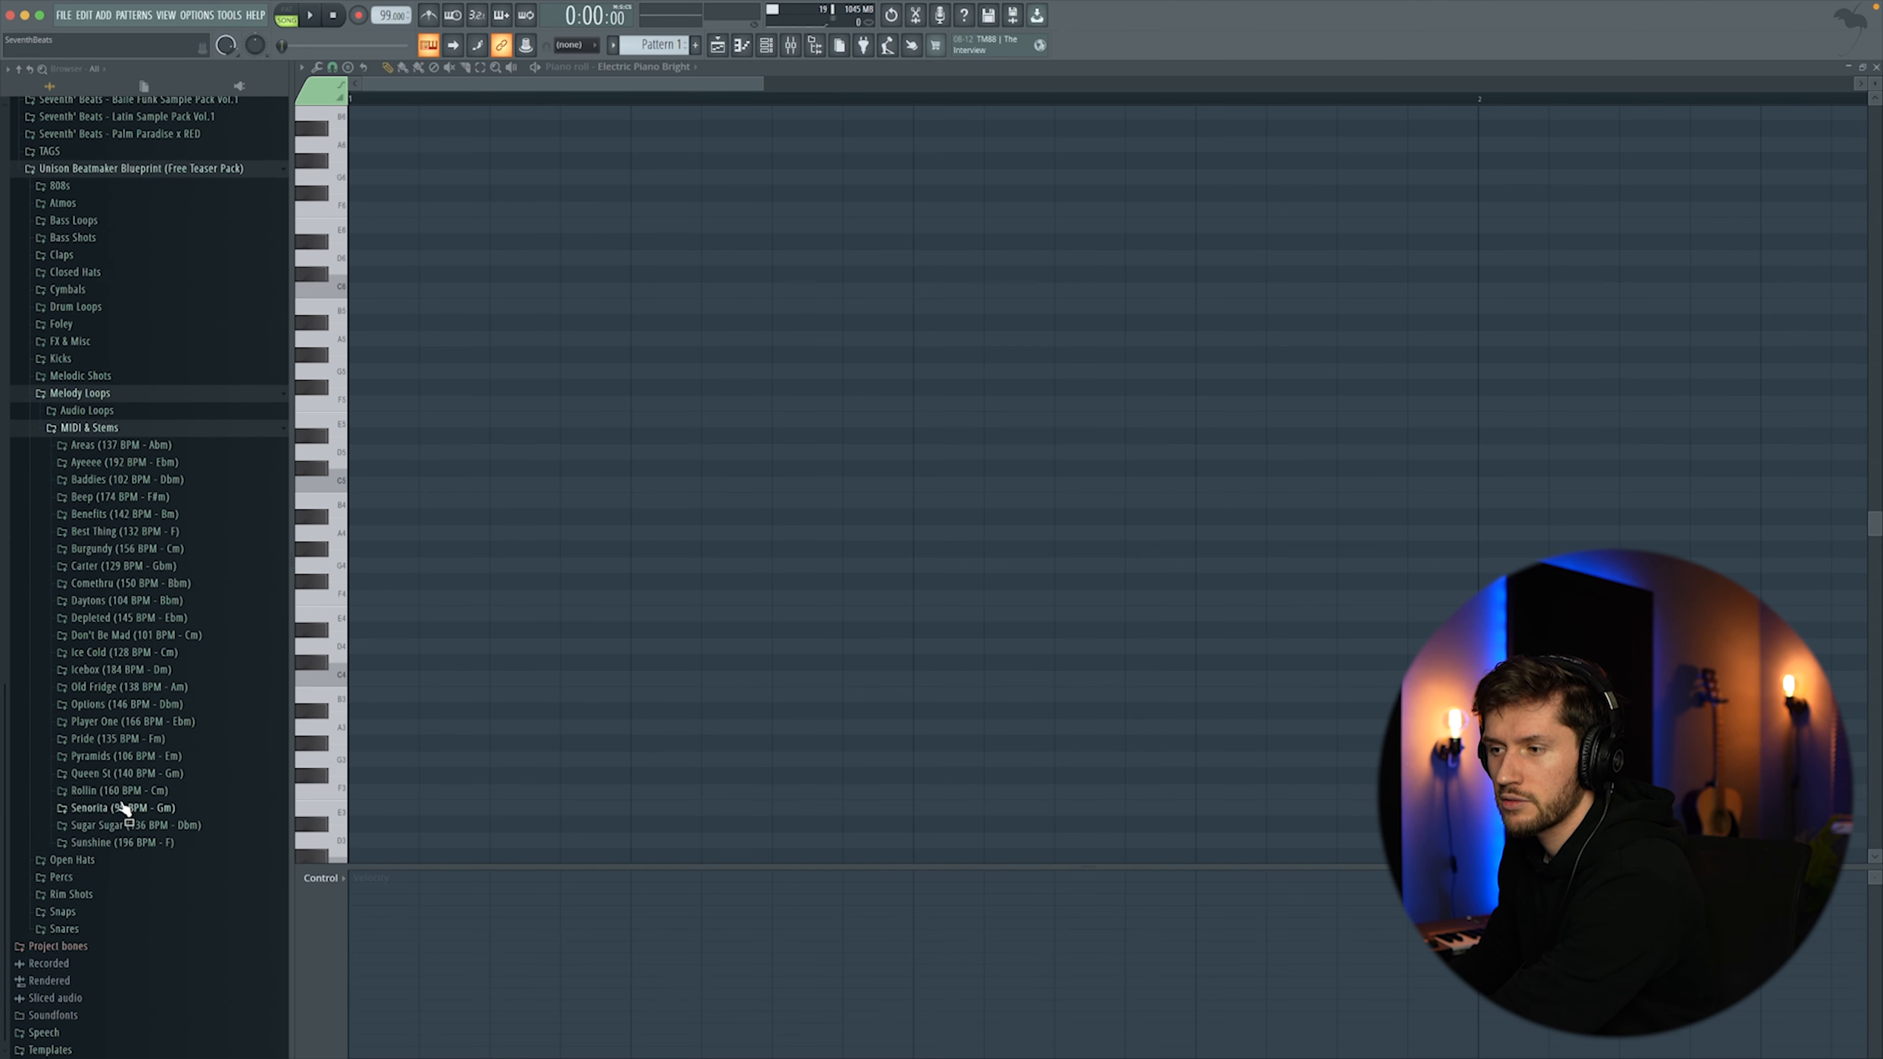
pyautogui.click(123, 807)
pyautogui.click(141, 842)
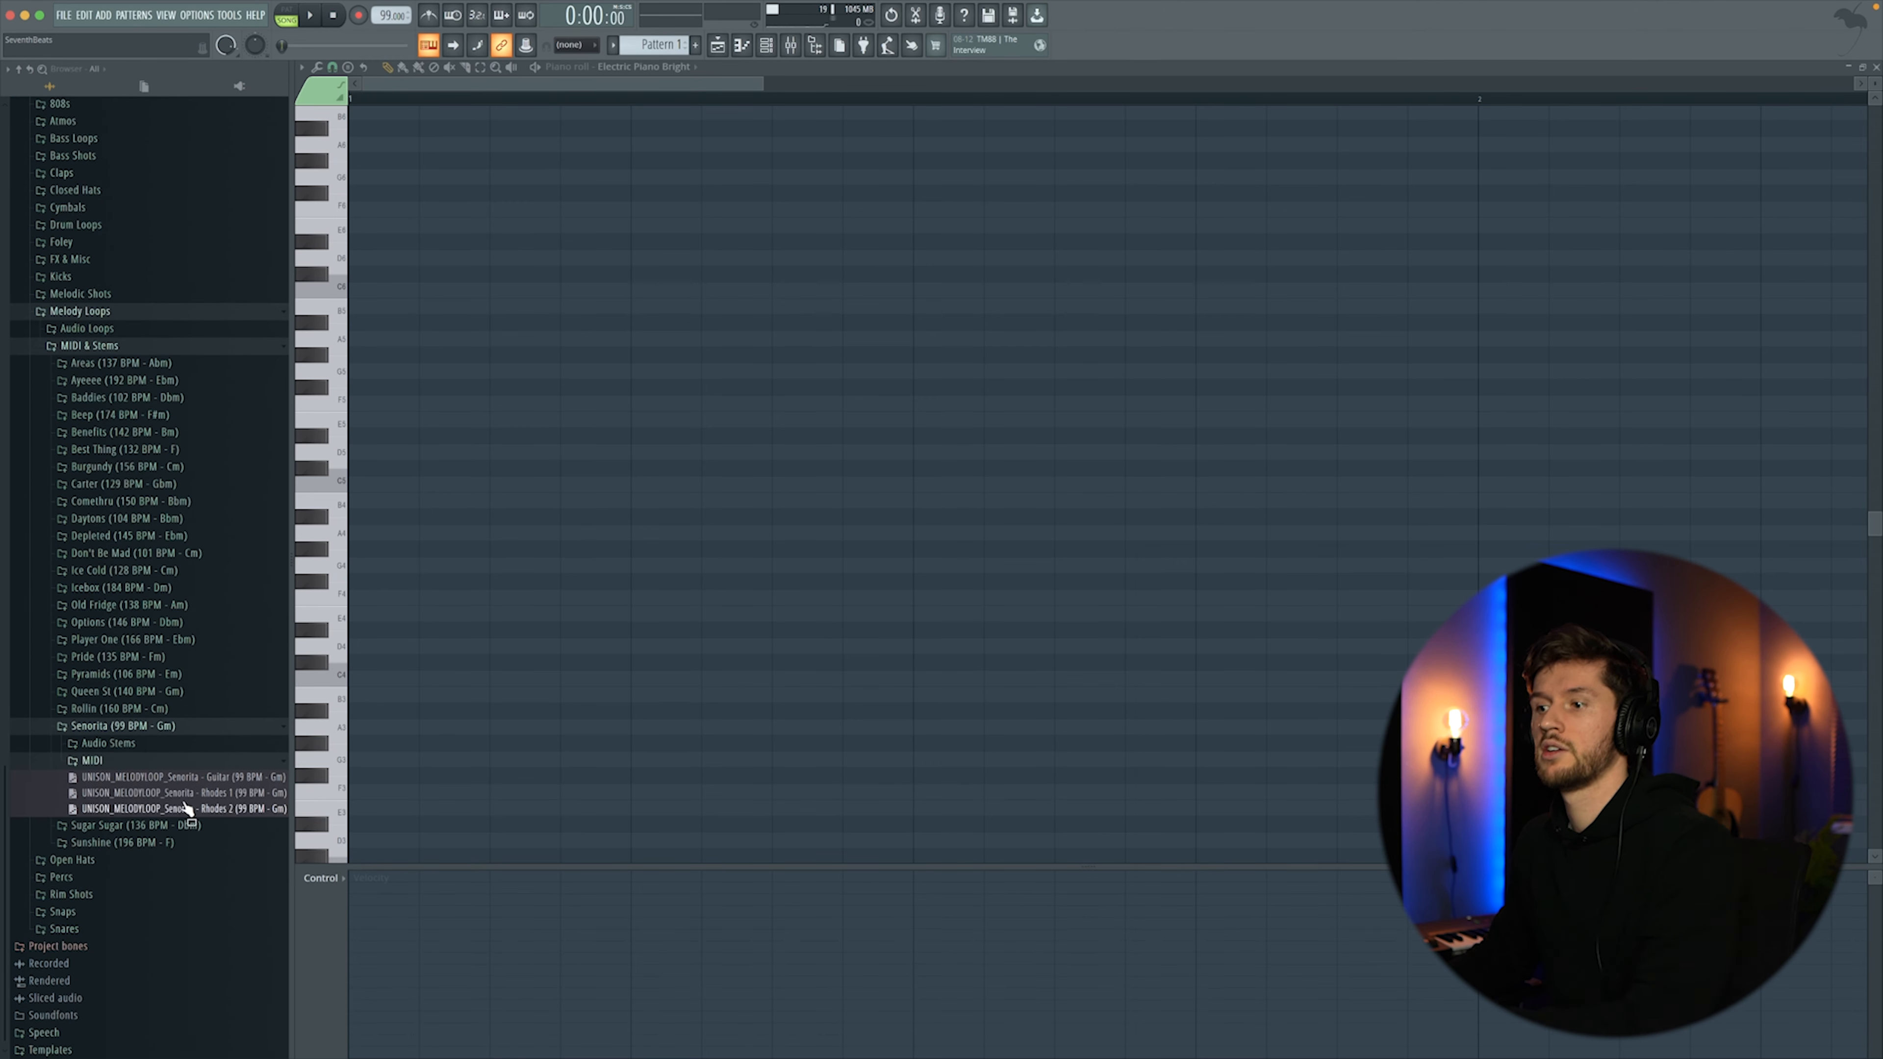
pyautogui.click(187, 808)
pyautogui.click(184, 792)
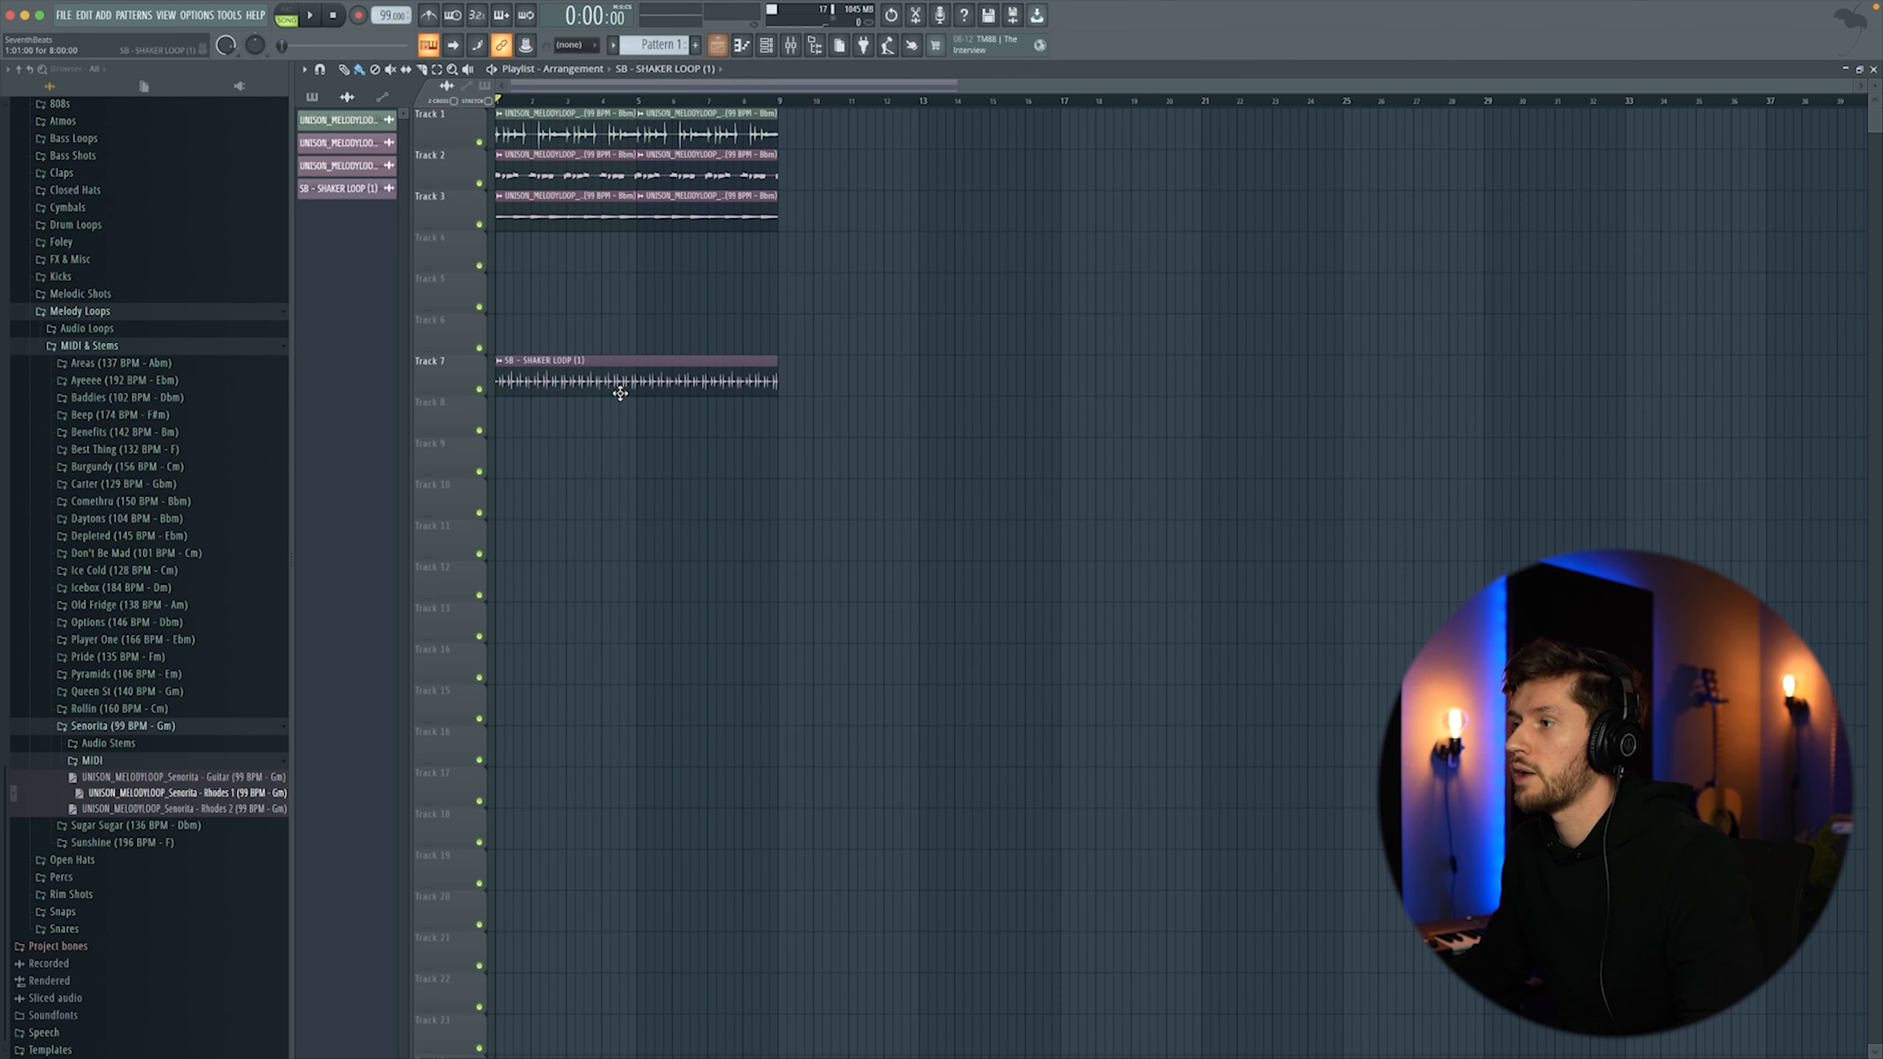
pyautogui.click(614, 44)
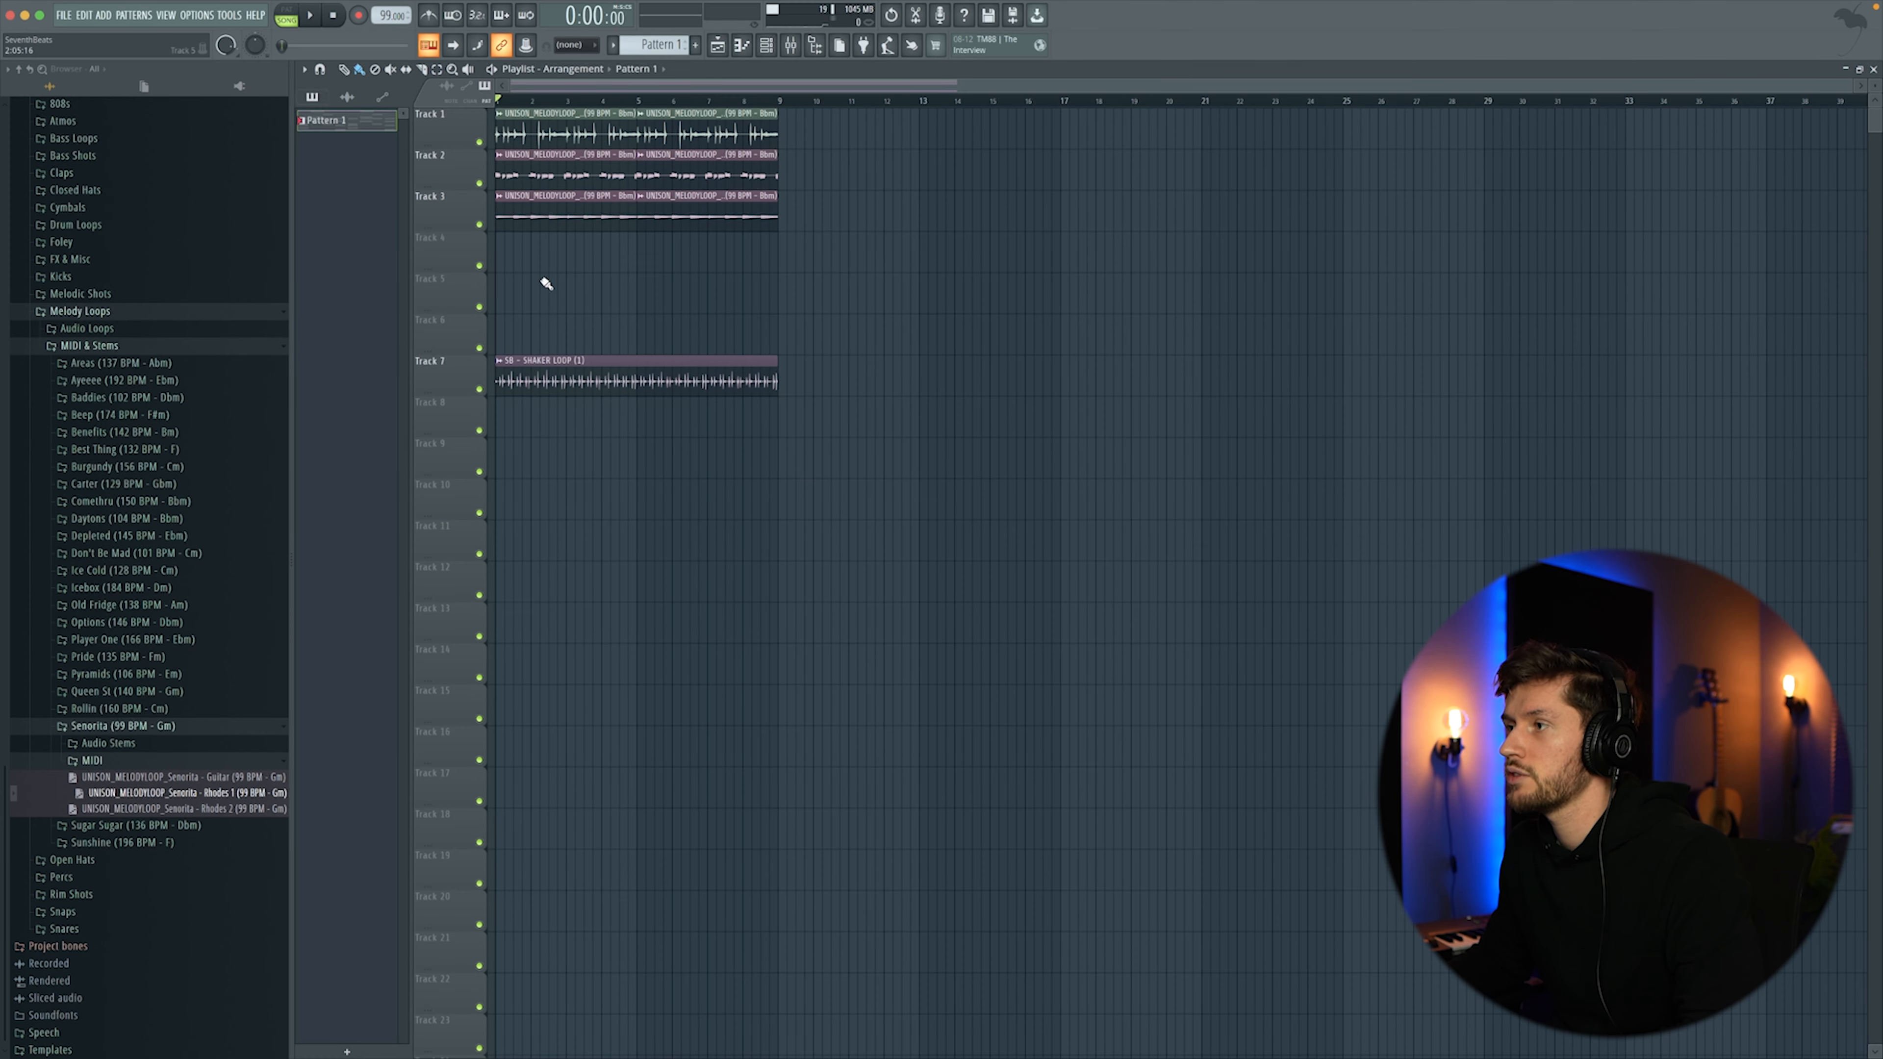
# Duplicate the electric piano chords across eight bars in the piano roll, play them, and shorten the first high note.
pyautogui.press('F7')
pyautogui.hotkey('ctrl', 'b')
pyautogui.press('space')
pyautogui.hotkey('ctrl', 'a')
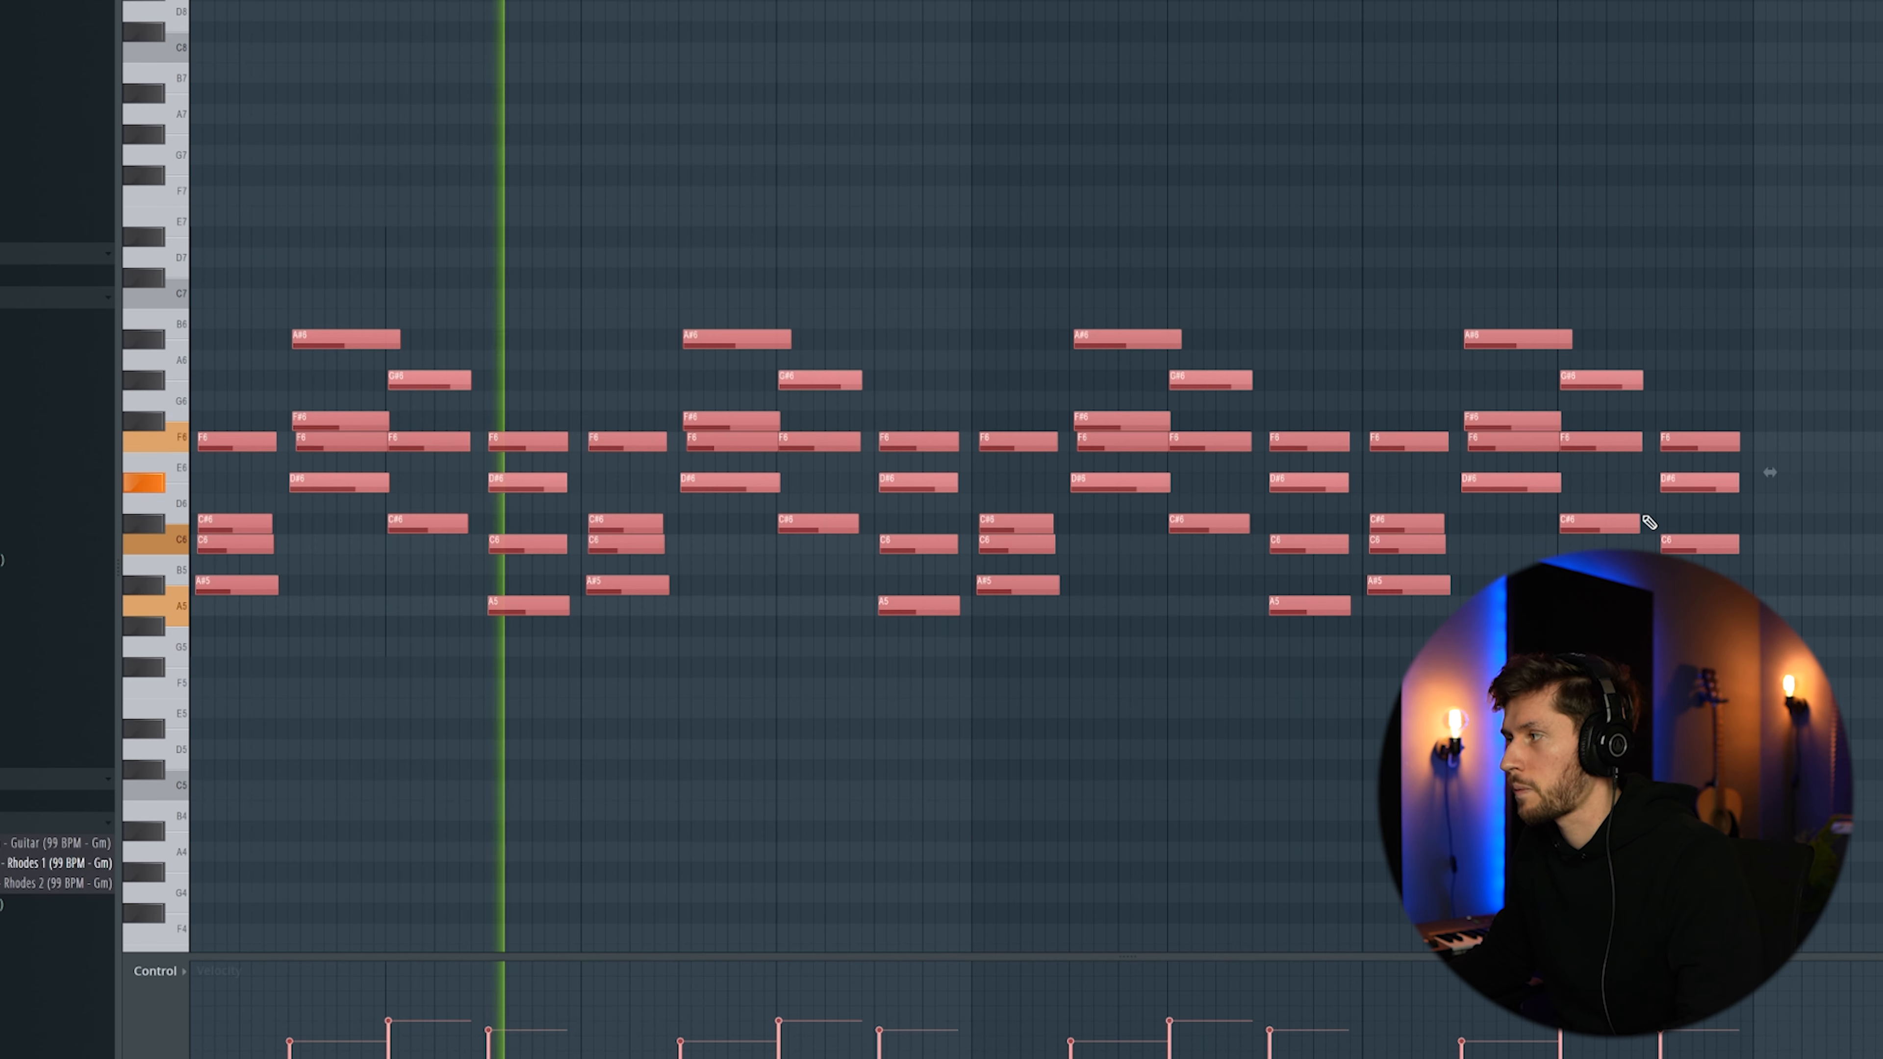
pyautogui.press('space')
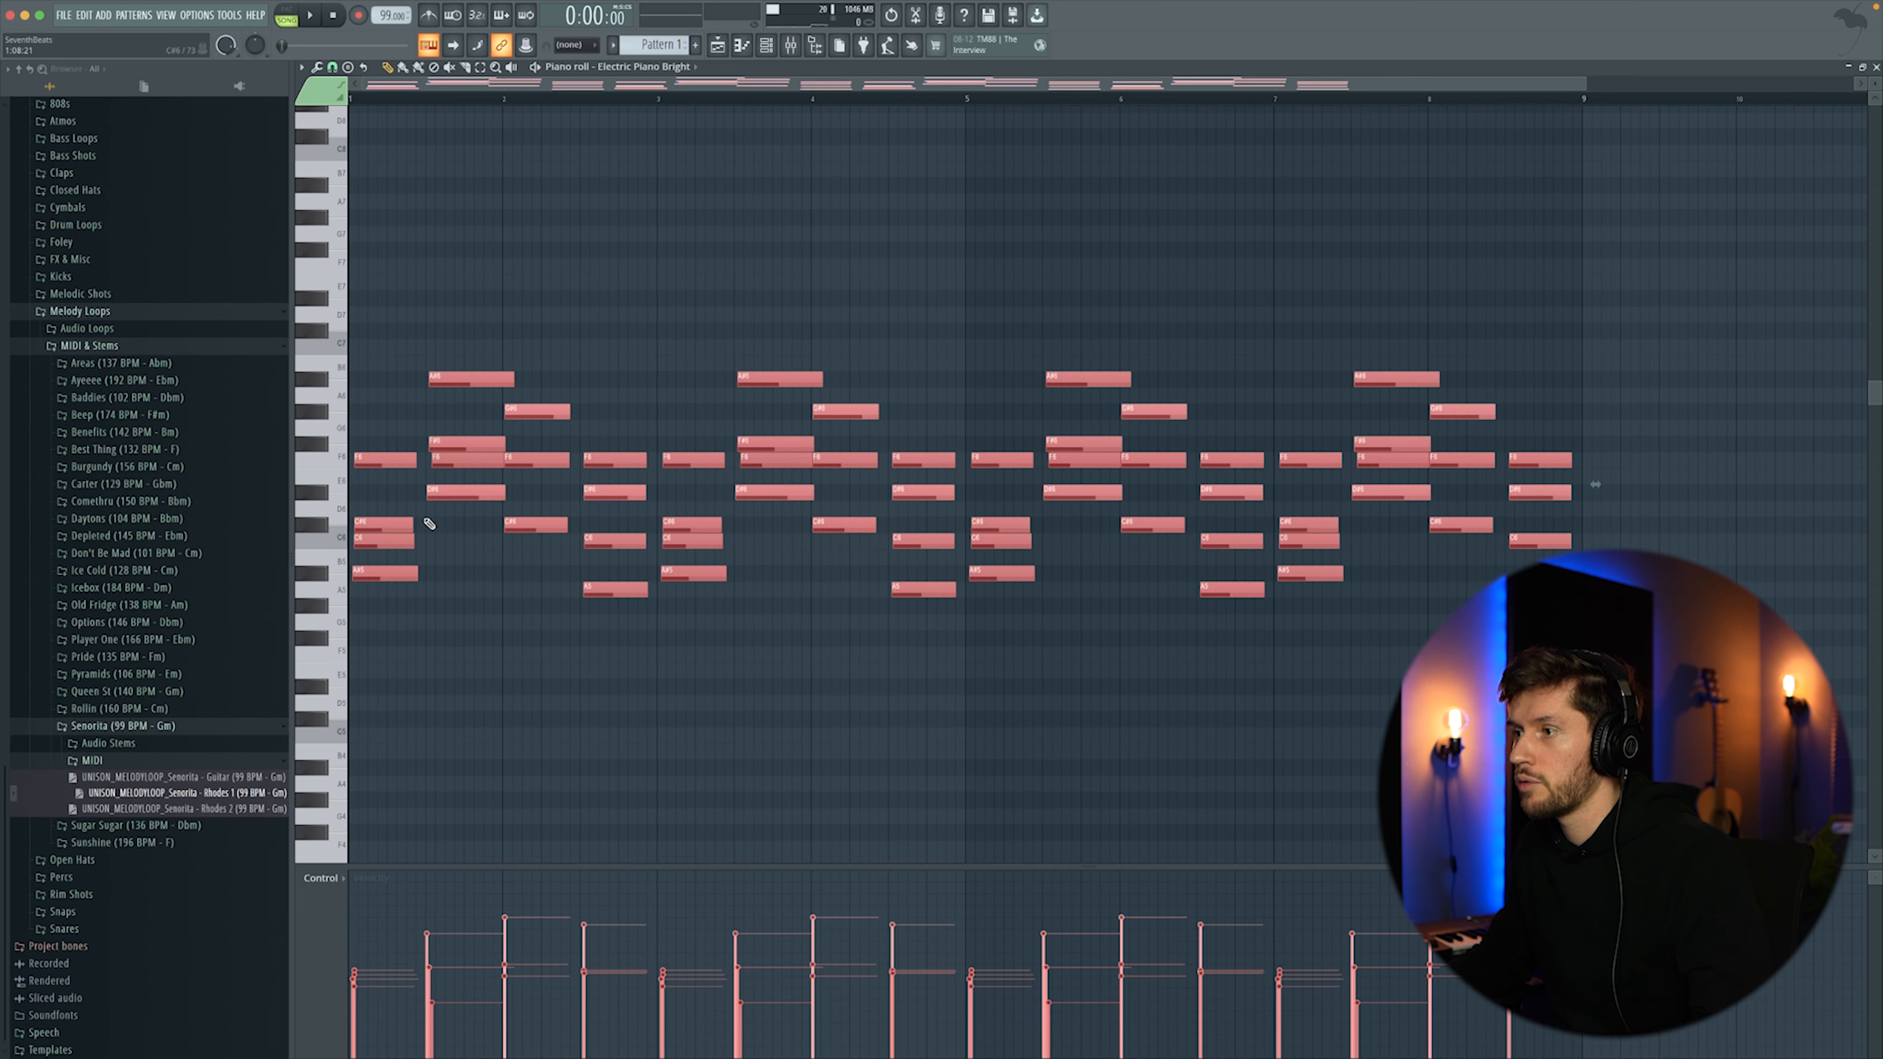
pyautogui.moveTo(514, 380); pyautogui.dragTo(485, 381)
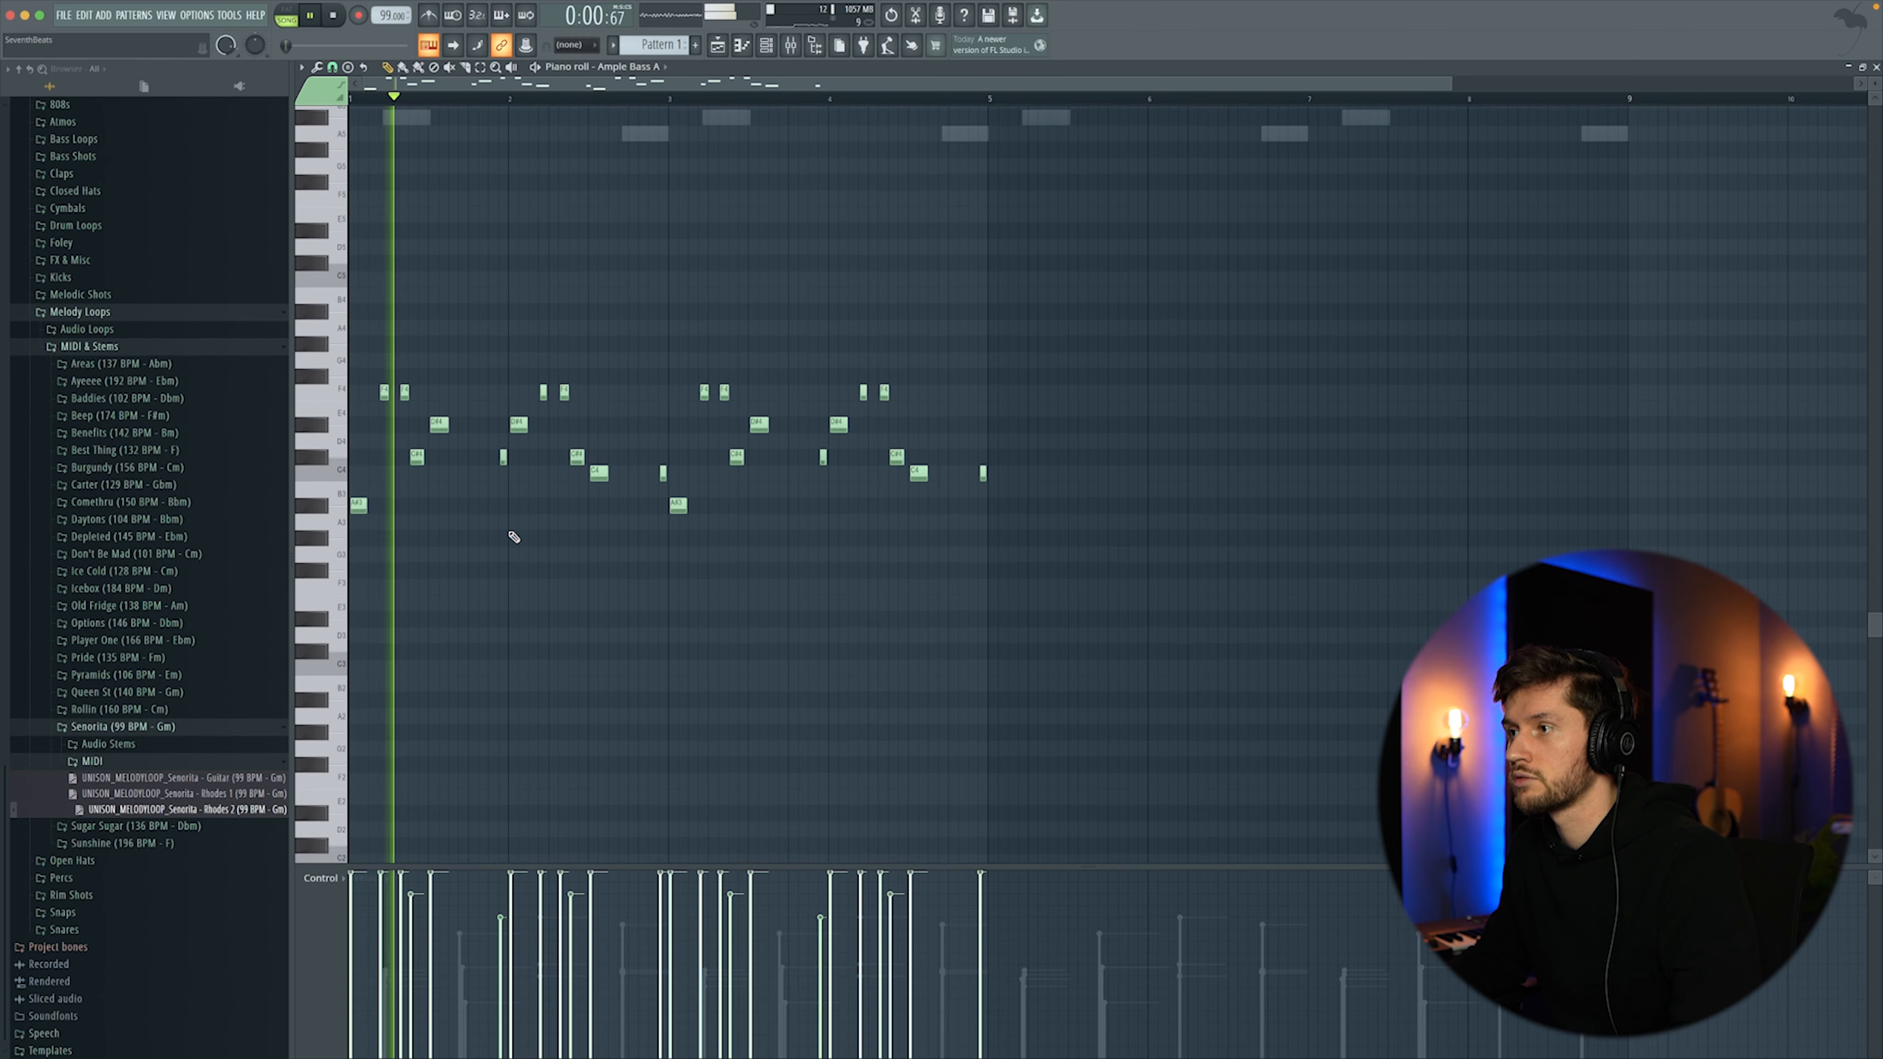
# Level the velocities of the Ample Bass notes and replace the three notes after the first A#3 with a second A#3.
pyautogui.press('space')
pyautogui.moveTo(356, 952); pyautogui.dragTo(989, 949)
pyautogui.rightClick(384, 402)
pyautogui.rightClick(403, 402)
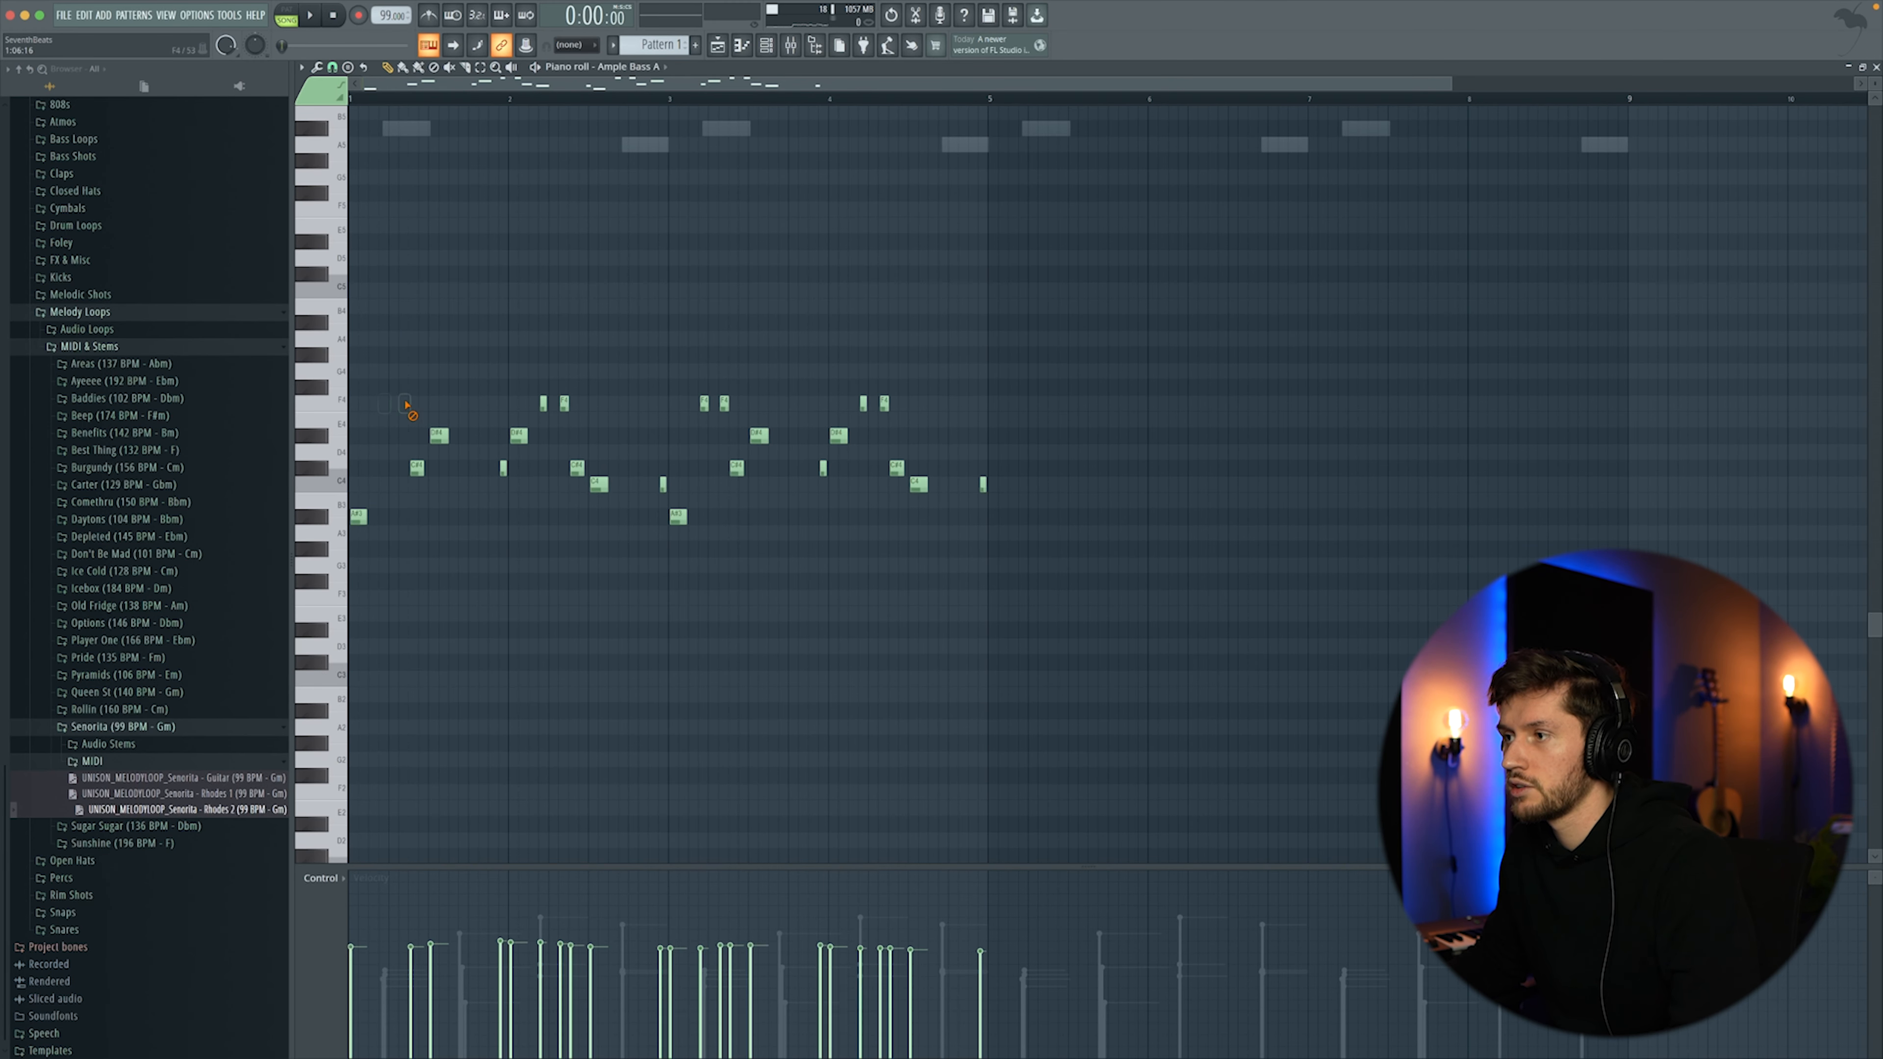
pyautogui.rightClick(417, 467)
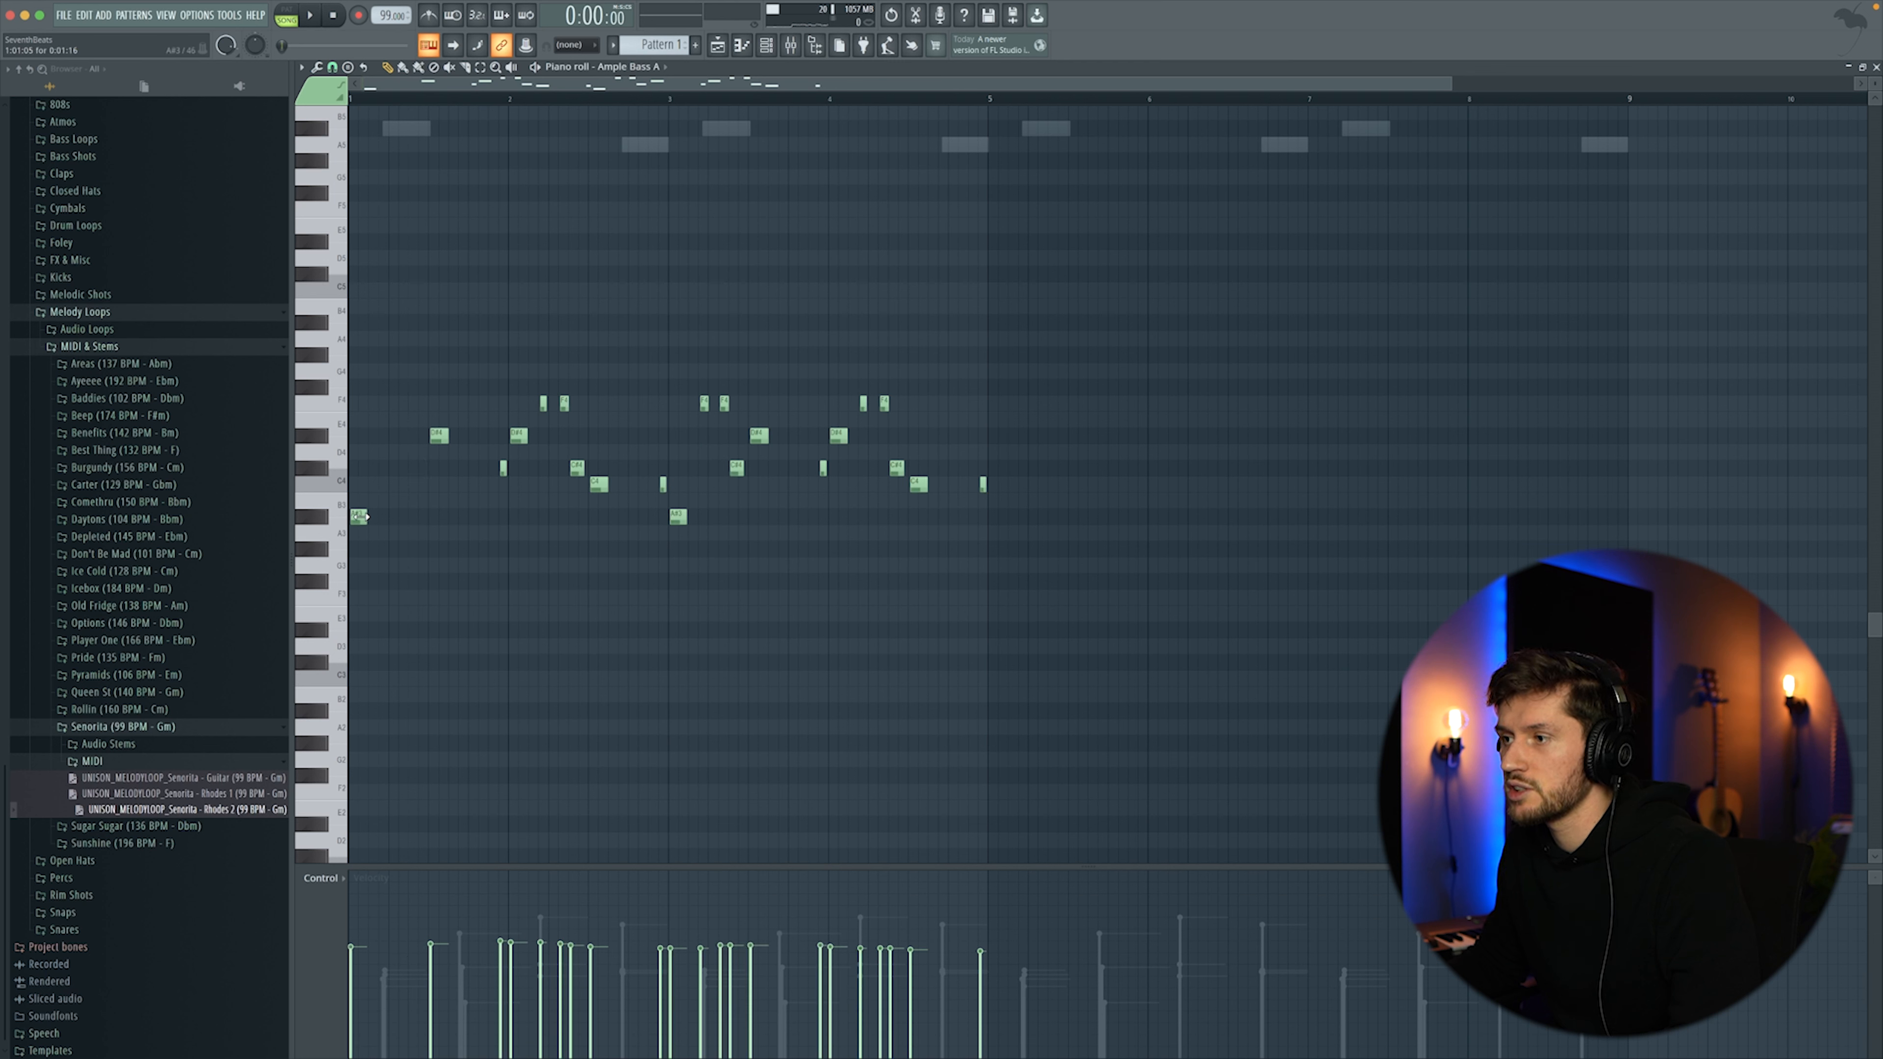
pyautogui.click(398, 517)
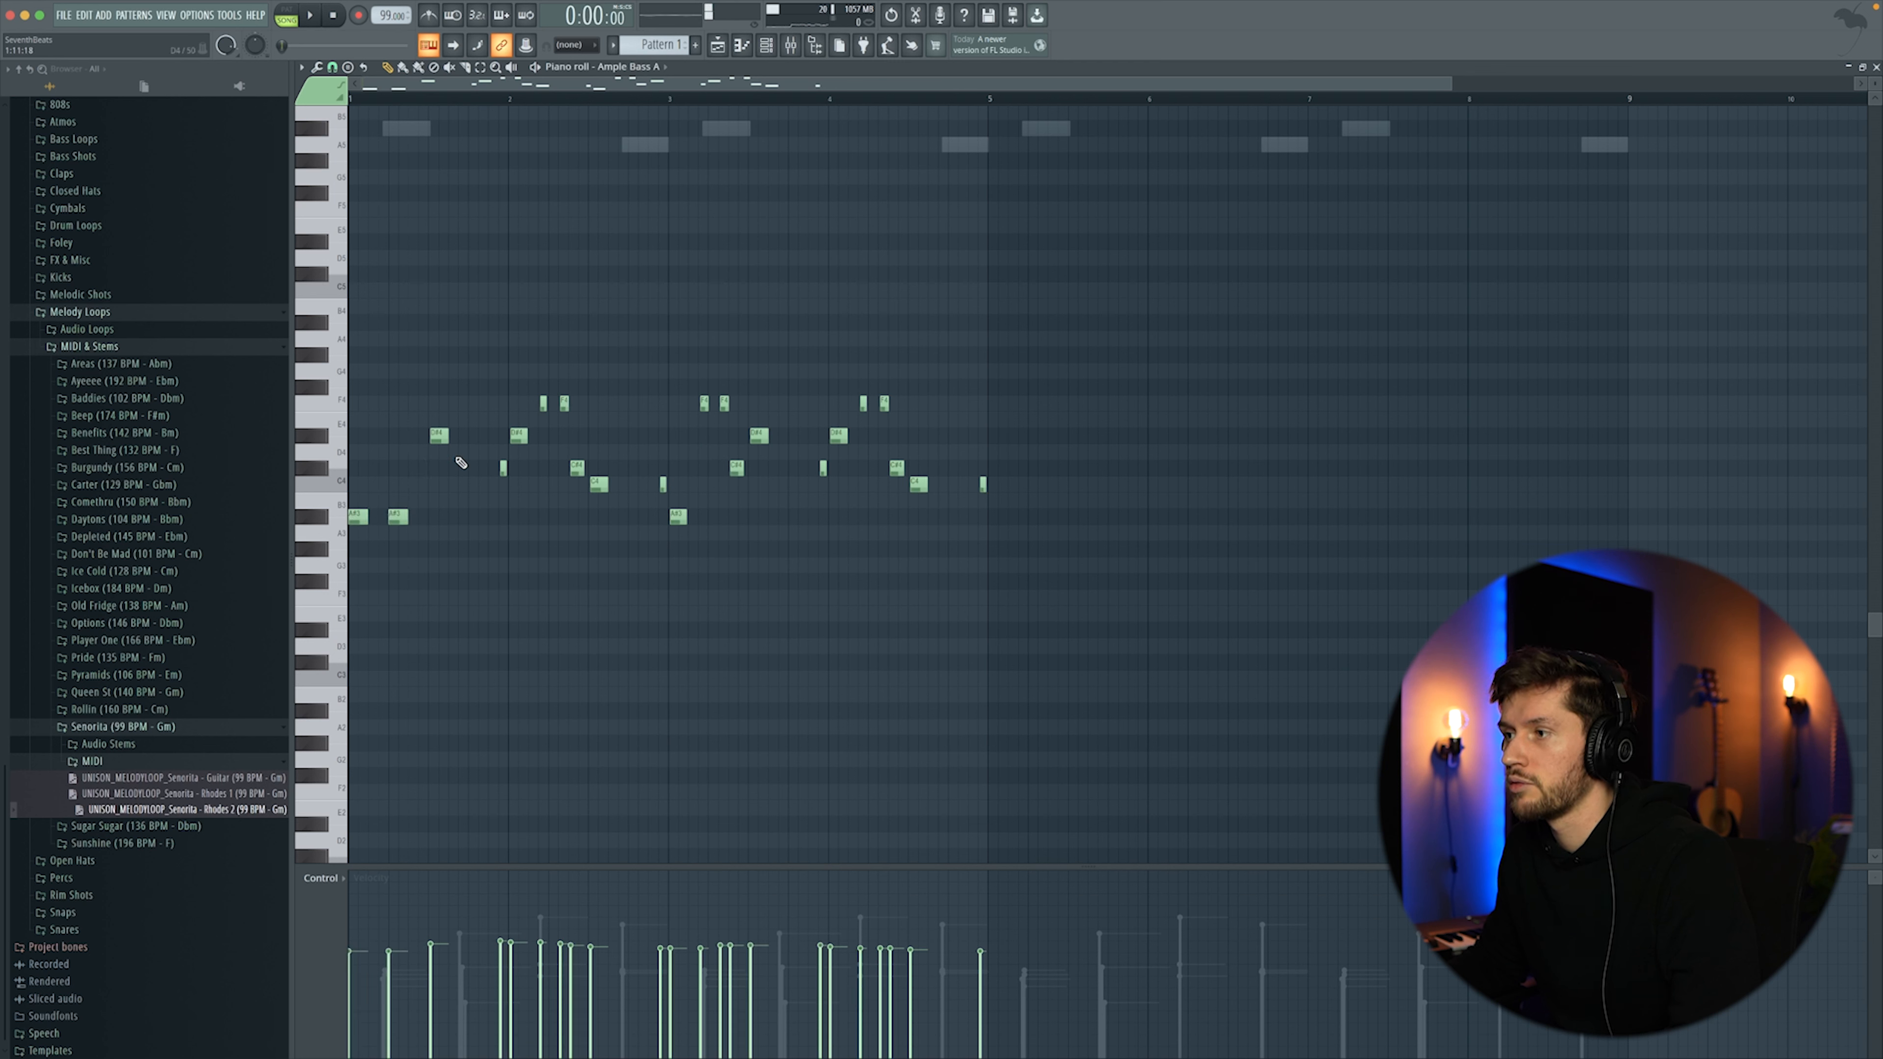
# Write repeated D#4 bass notes across bars 1 and 2 in place of bar 2's short high notes, checking by playback.
pyautogui.rightClick(436, 436)
pyautogui.click(437, 436)
pyautogui.click(478, 435)
pyautogui.rightClick(544, 403)
pyautogui.rightClick(564, 402)
pyautogui.press('space')
pyautogui.press('space')
pyautogui.click(557, 436)
pyautogui.press('space')
# Rewrite the end of the bass line's second bar with two C4 notes and play back the bass line.
pyautogui.rightClick(577, 468)
pyautogui.rightClick(597, 484)
pyautogui.click(598, 484)
pyautogui.click(637, 485)
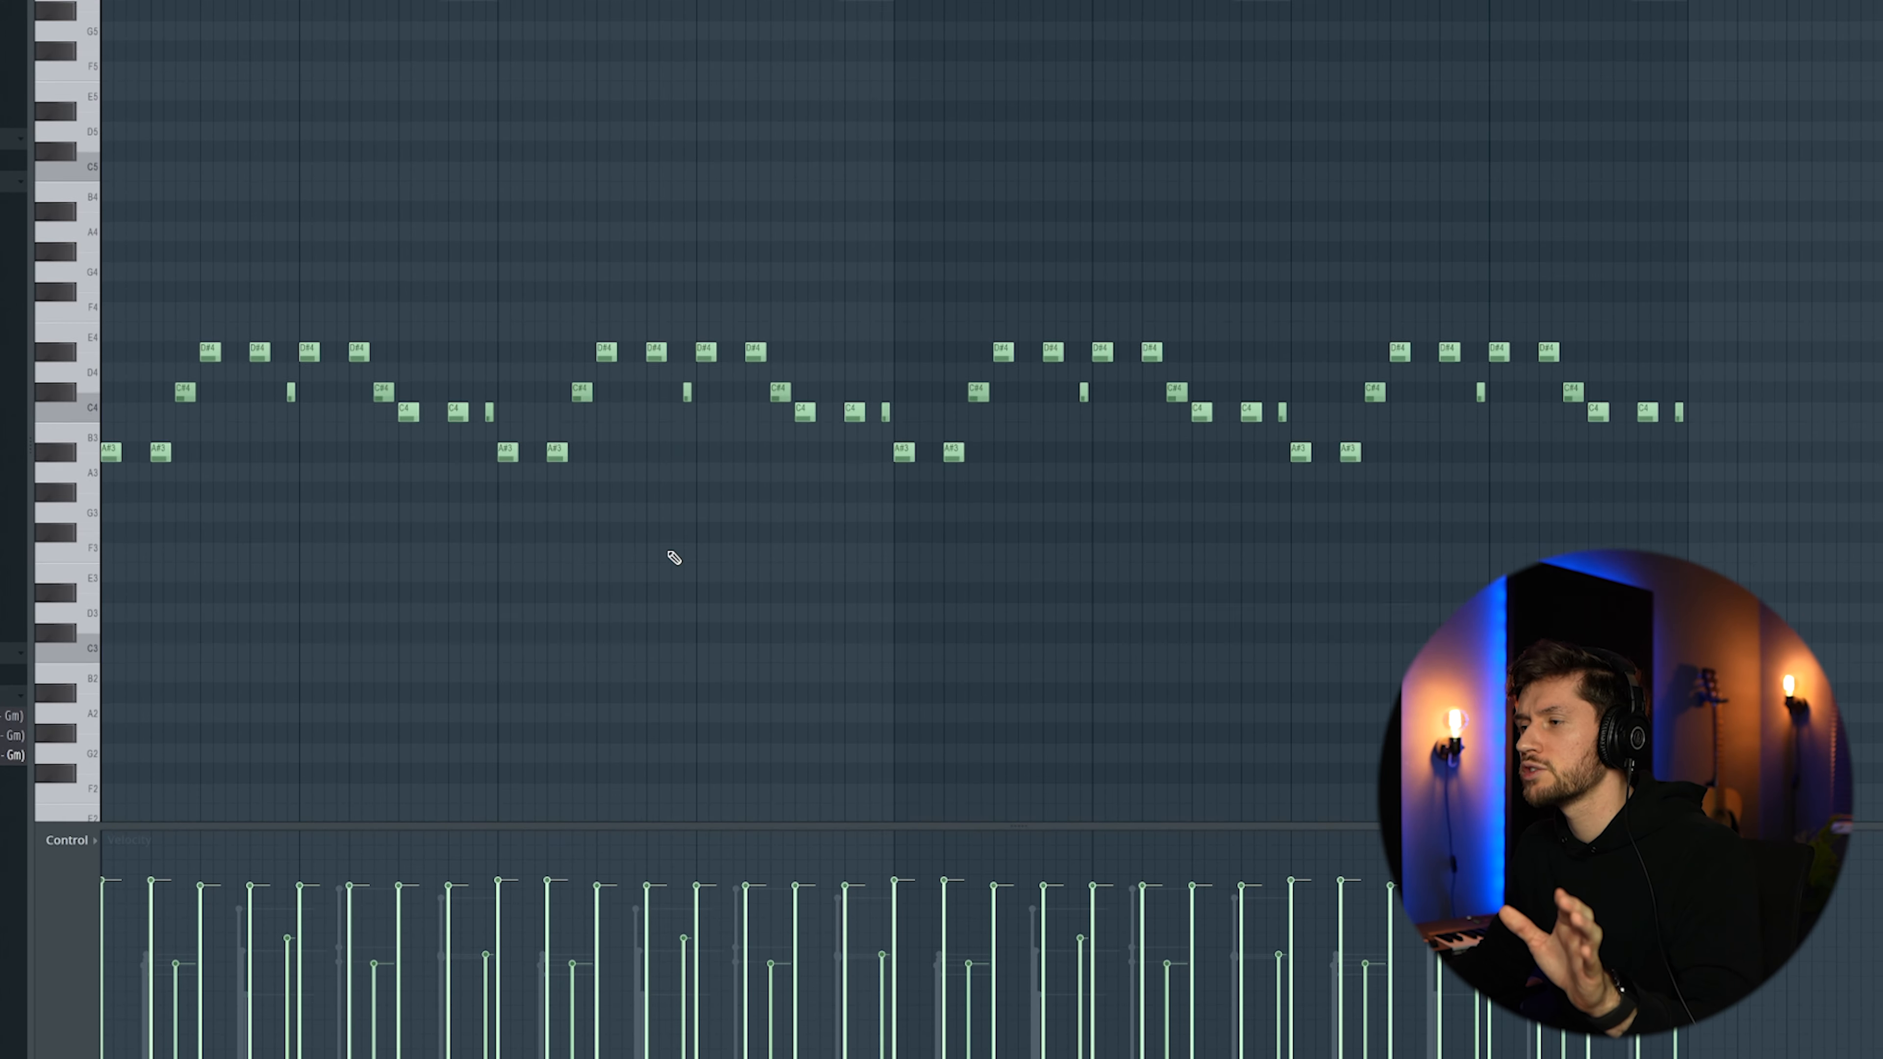
pyautogui.scroll(-3, 675, 558)
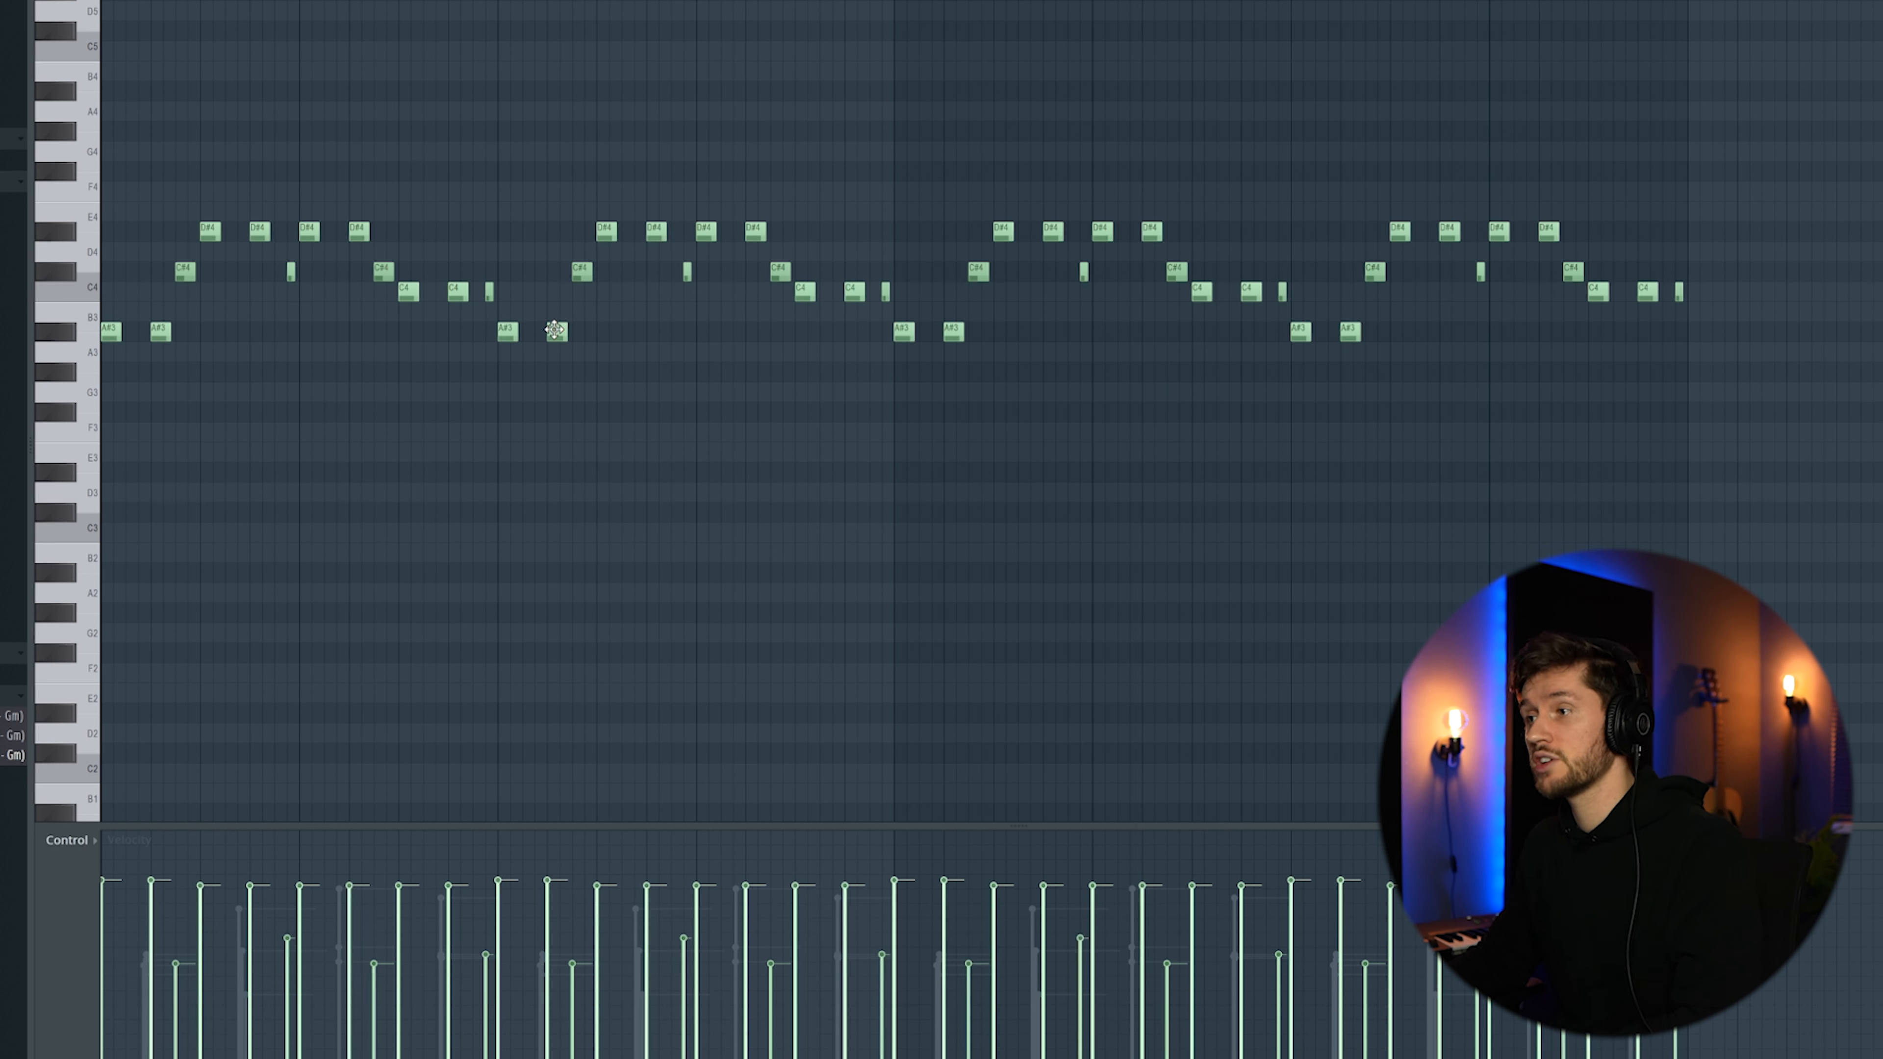
pyautogui.press('space')
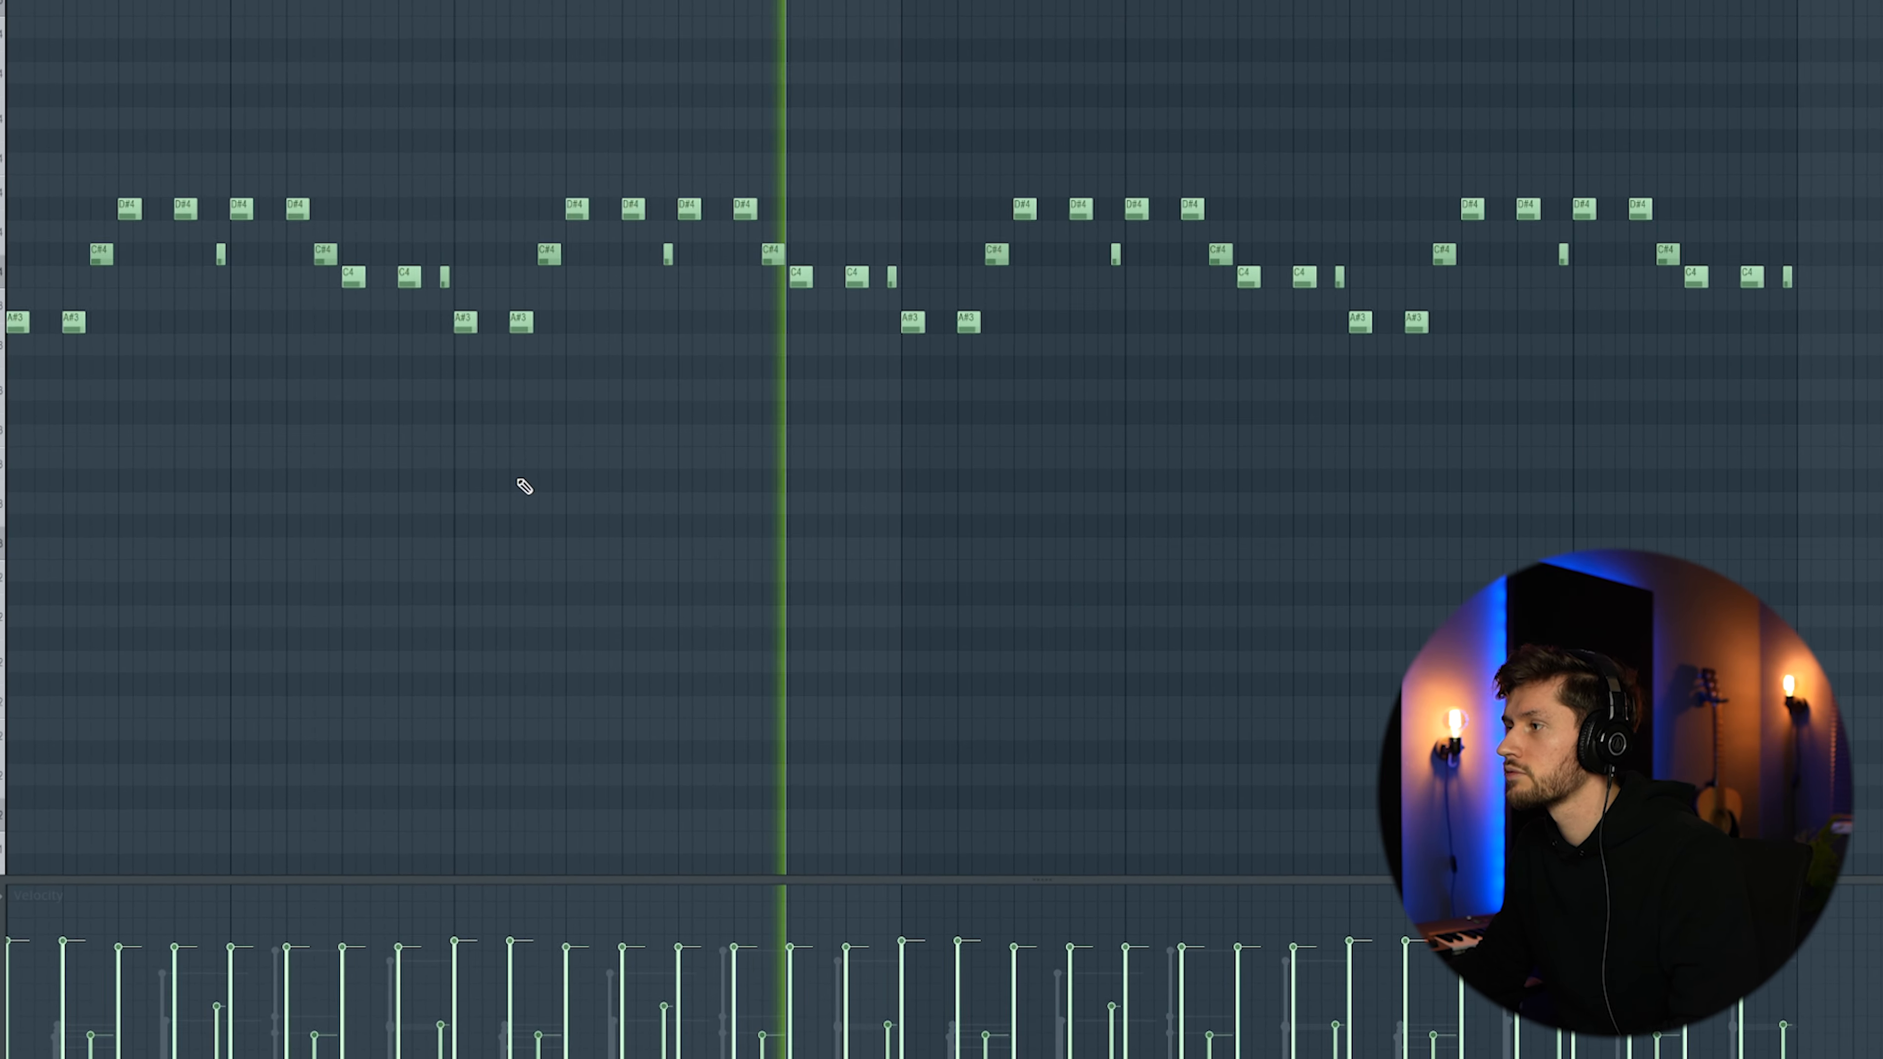
pyautogui.press('space')
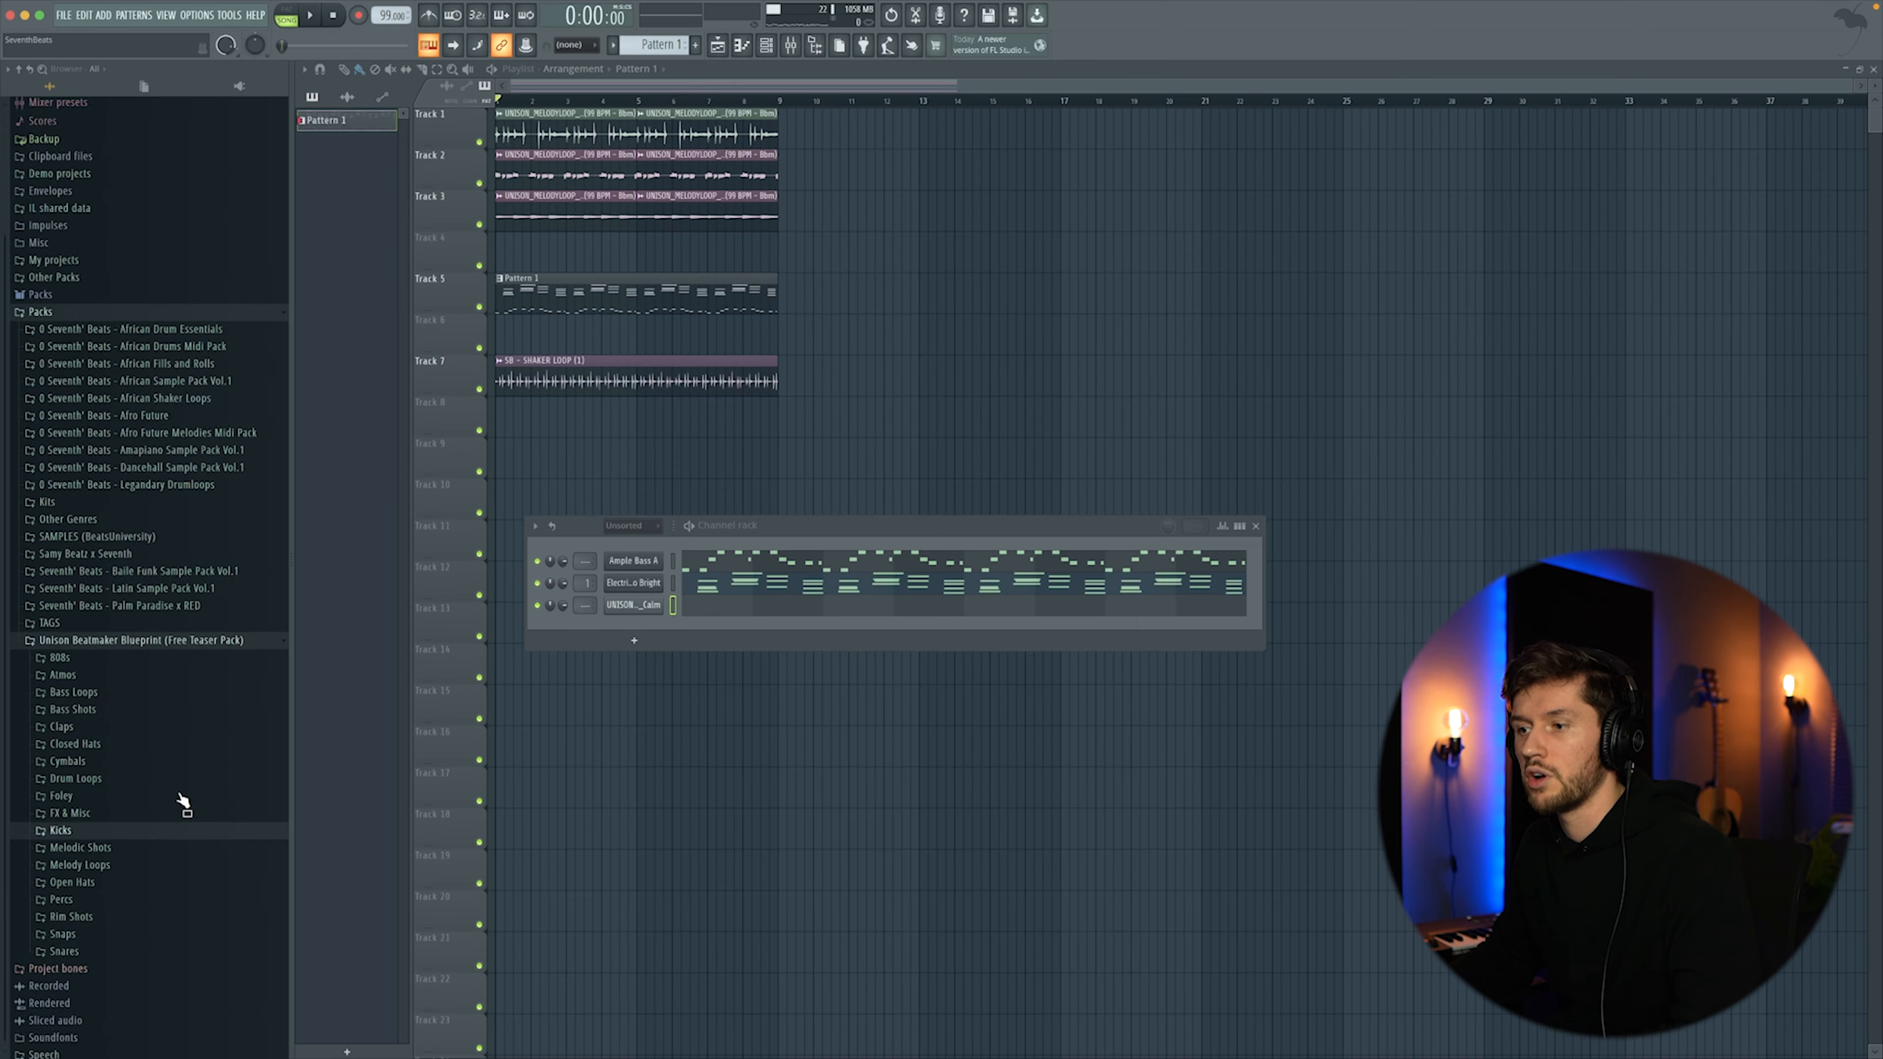
# Pick the UNISON_RIMSHOT_Cola sample from the Rim Shots folder and place one C5 hit in each of the first four bars.
pyautogui.scroll(2, 183, 801)
pyautogui.scroll(-1, 183, 801)
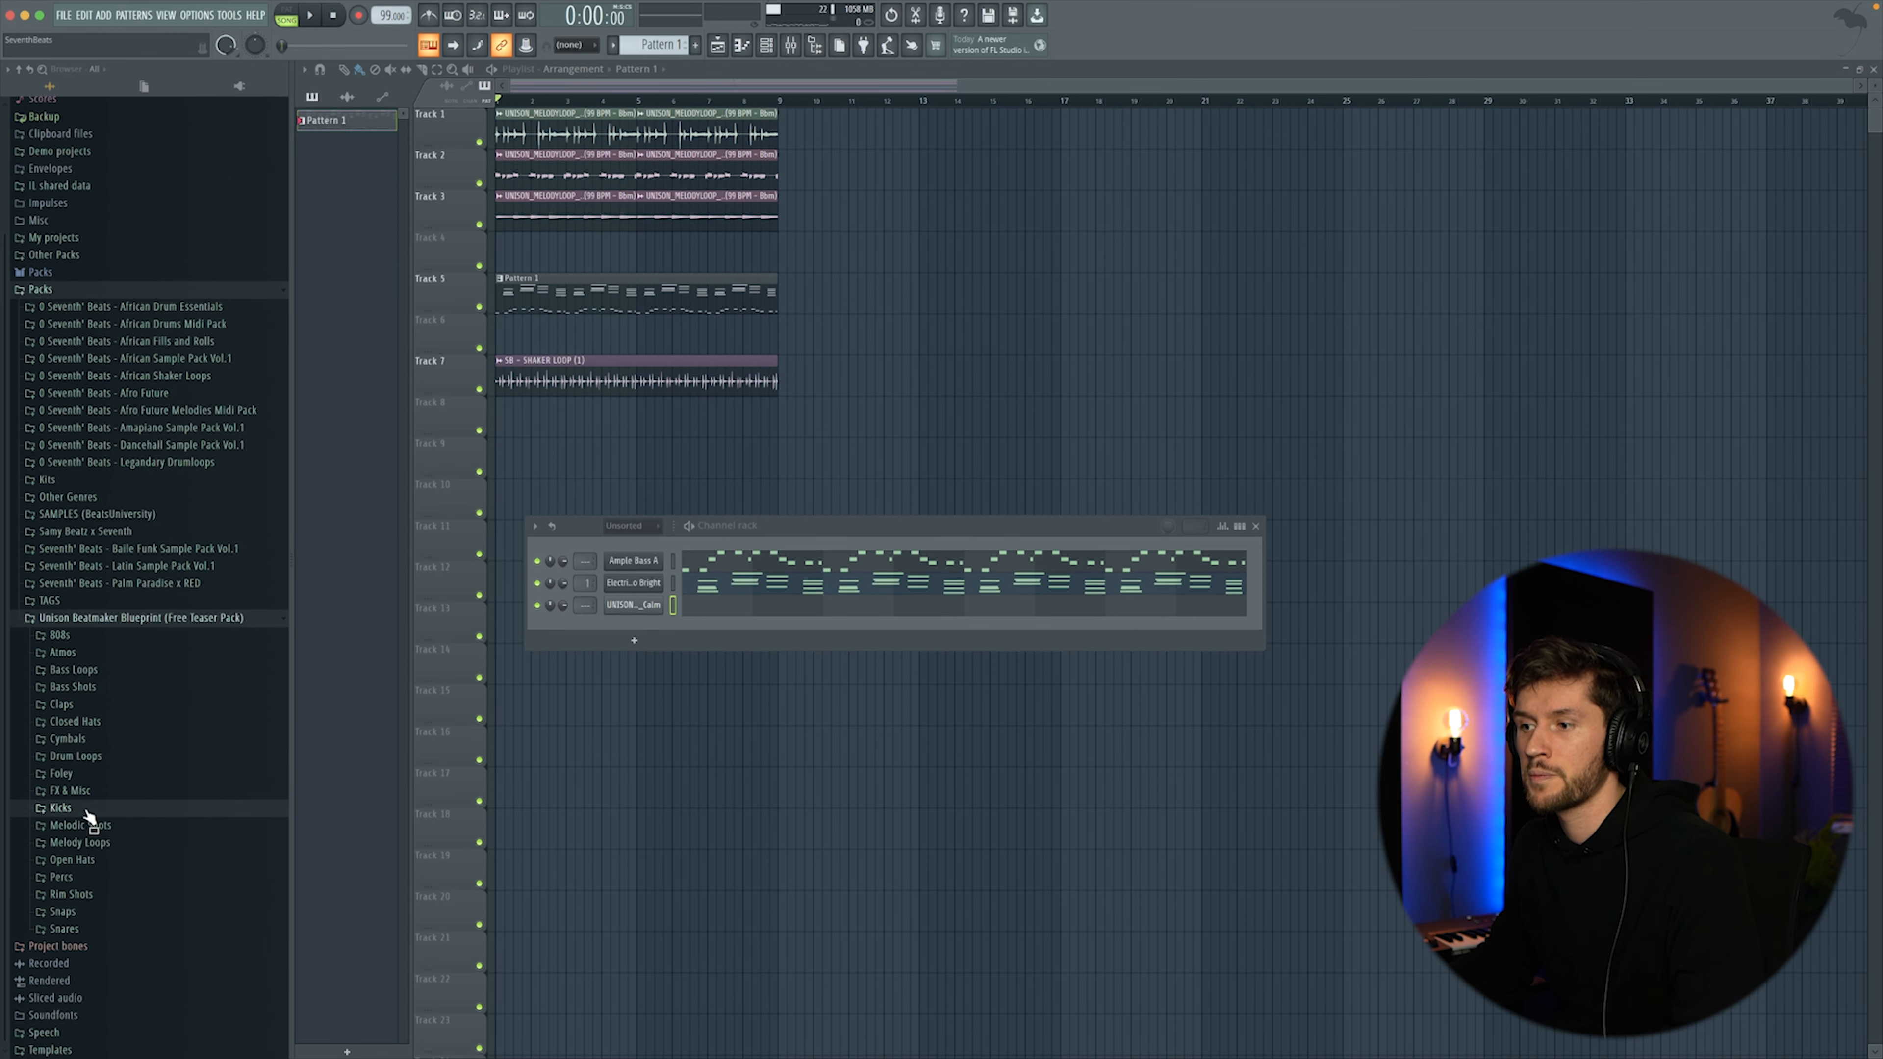
pyautogui.click(101, 896)
pyautogui.scroll(-2, 148, 956)
pyautogui.click(154, 835)
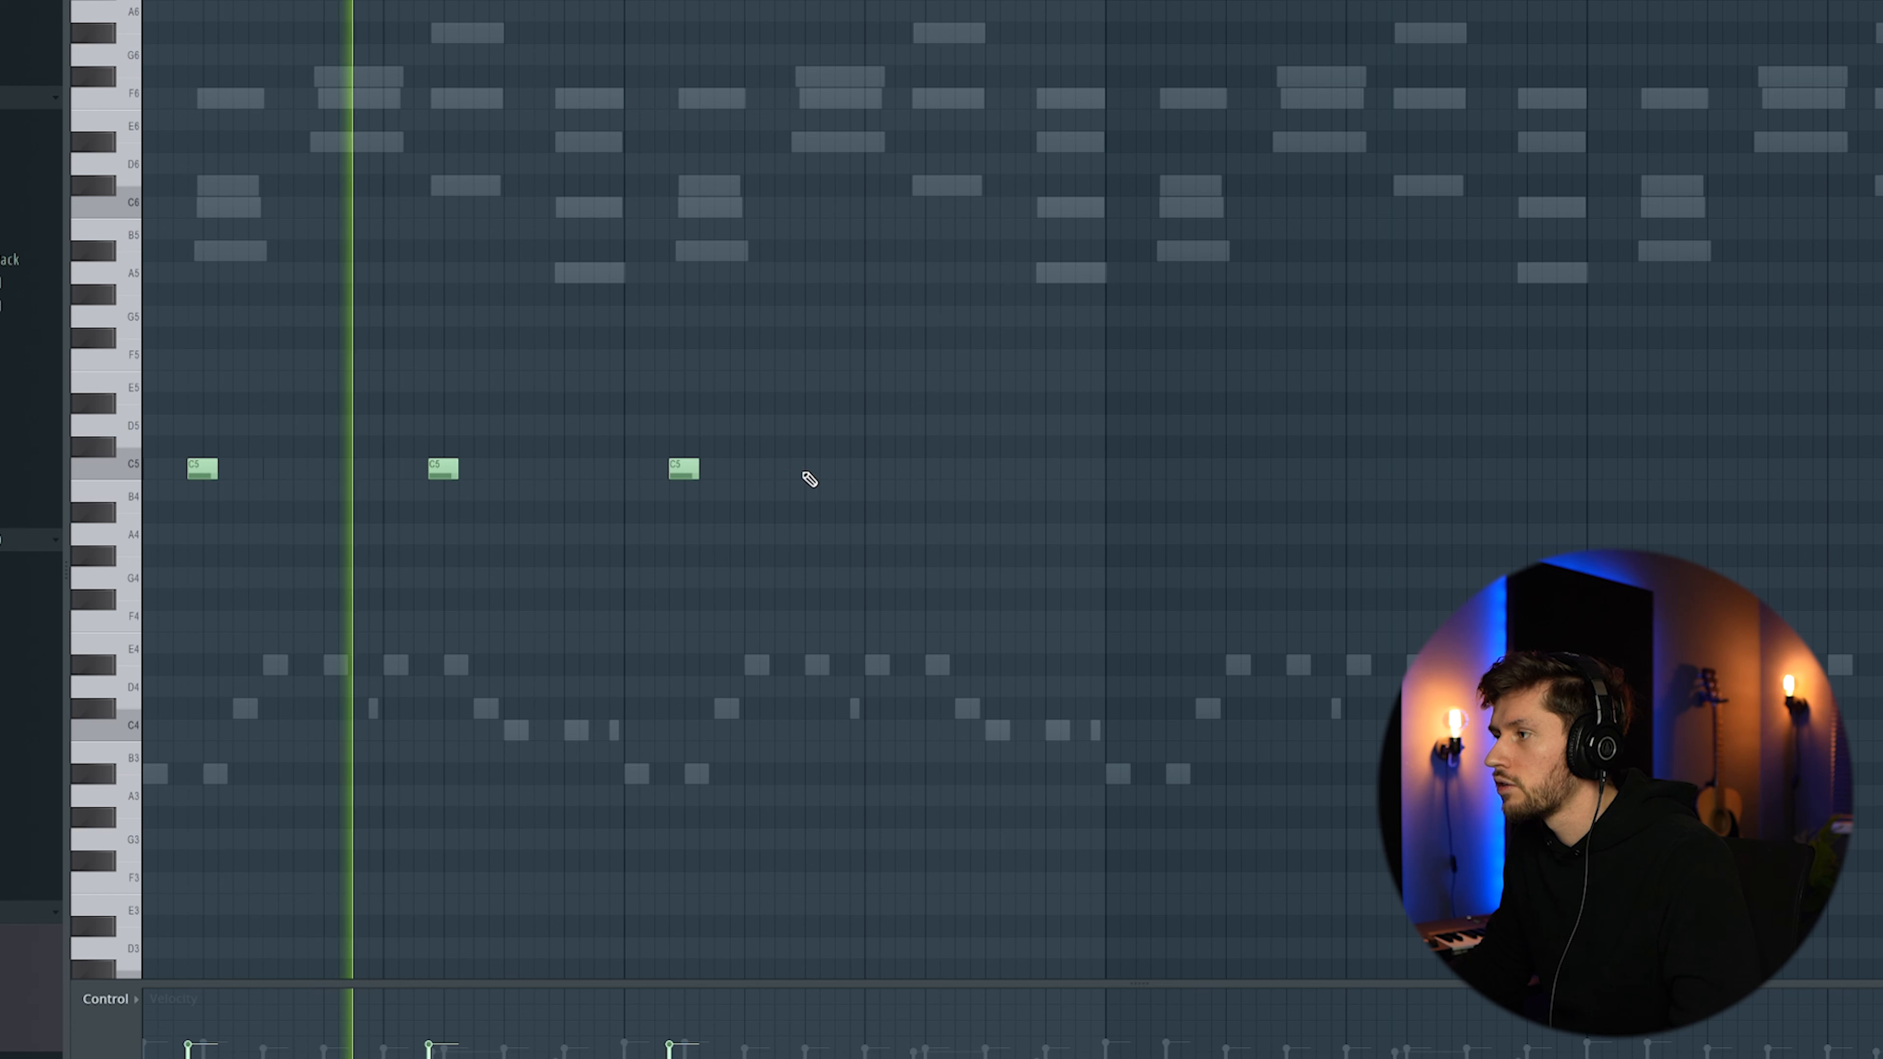
pyautogui.click(924, 469)
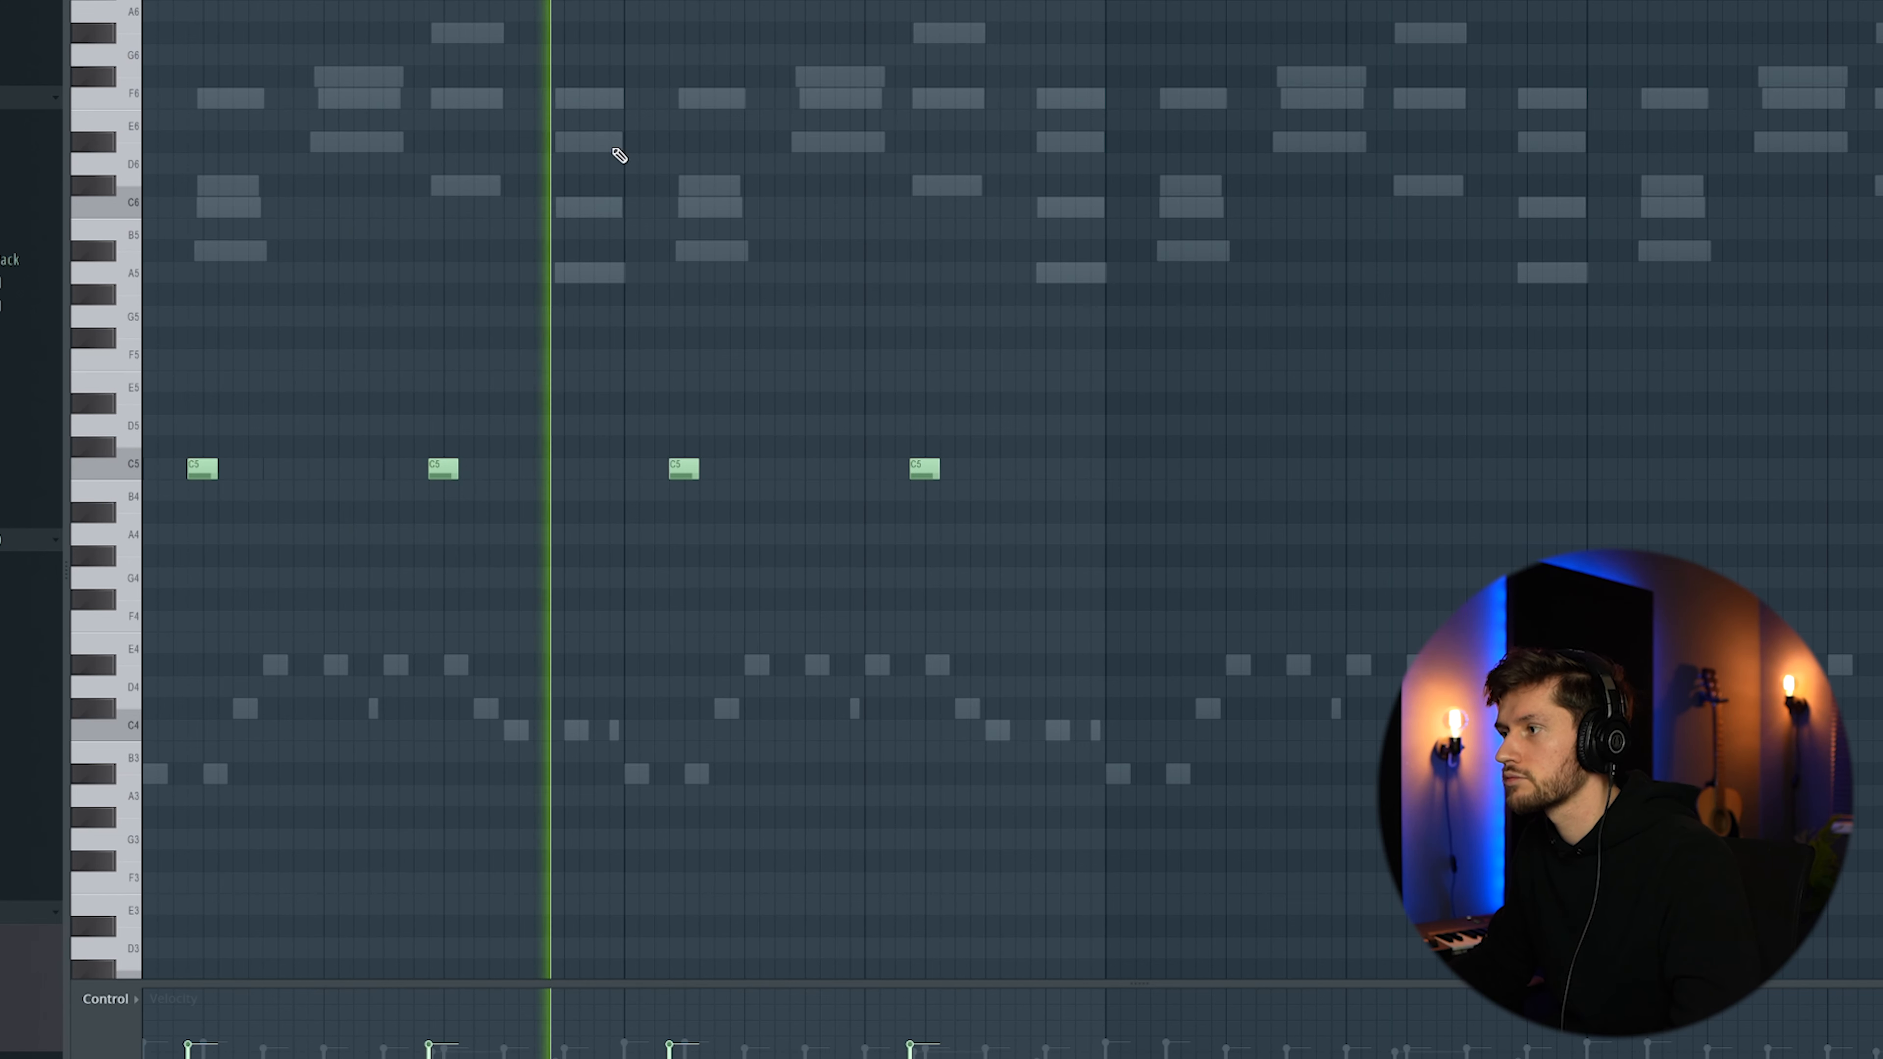
pyautogui.press('space')
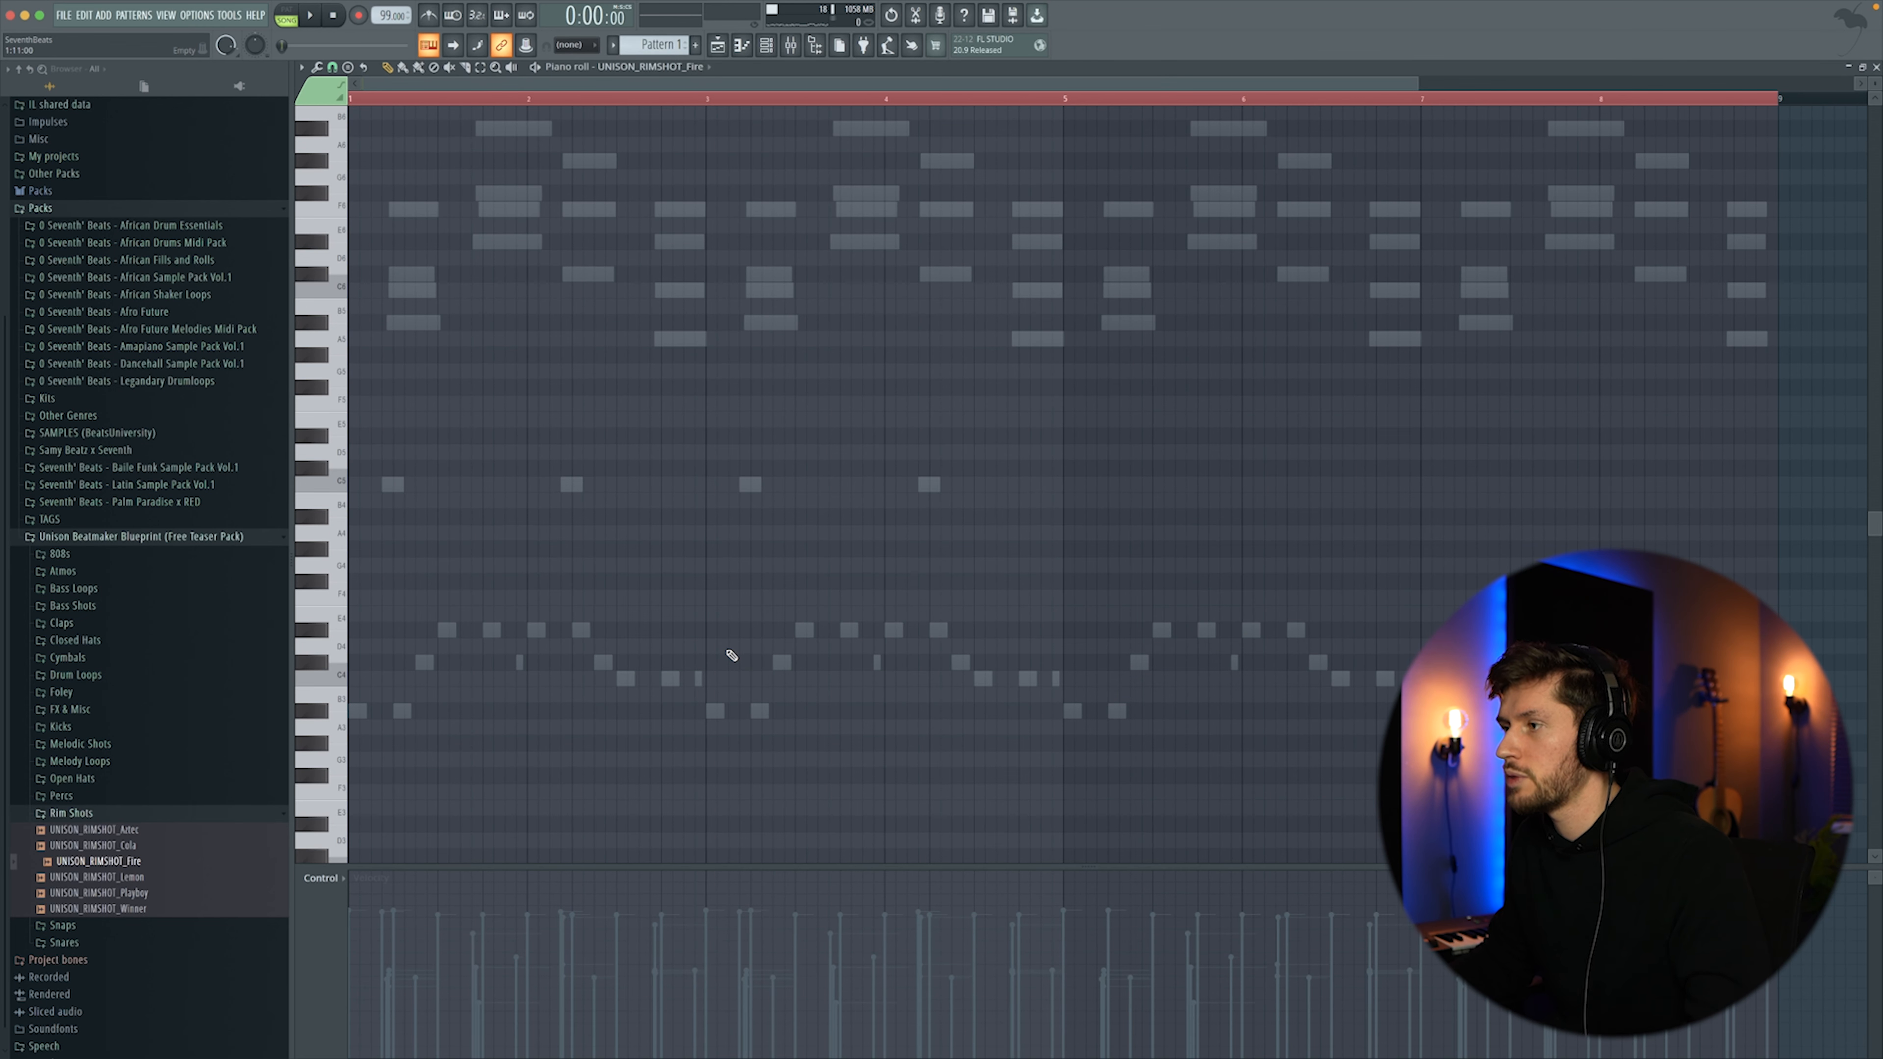
# Paste the four rim shot notes into the UNISON_RIMSHOT_Fire channel and shift them later within each bar, checking by playback.
pyautogui.hotkey('ctrl', 'v')
pyautogui.moveTo(319, 469); pyautogui.dragTo(349, 468)
pyautogui.press('space')
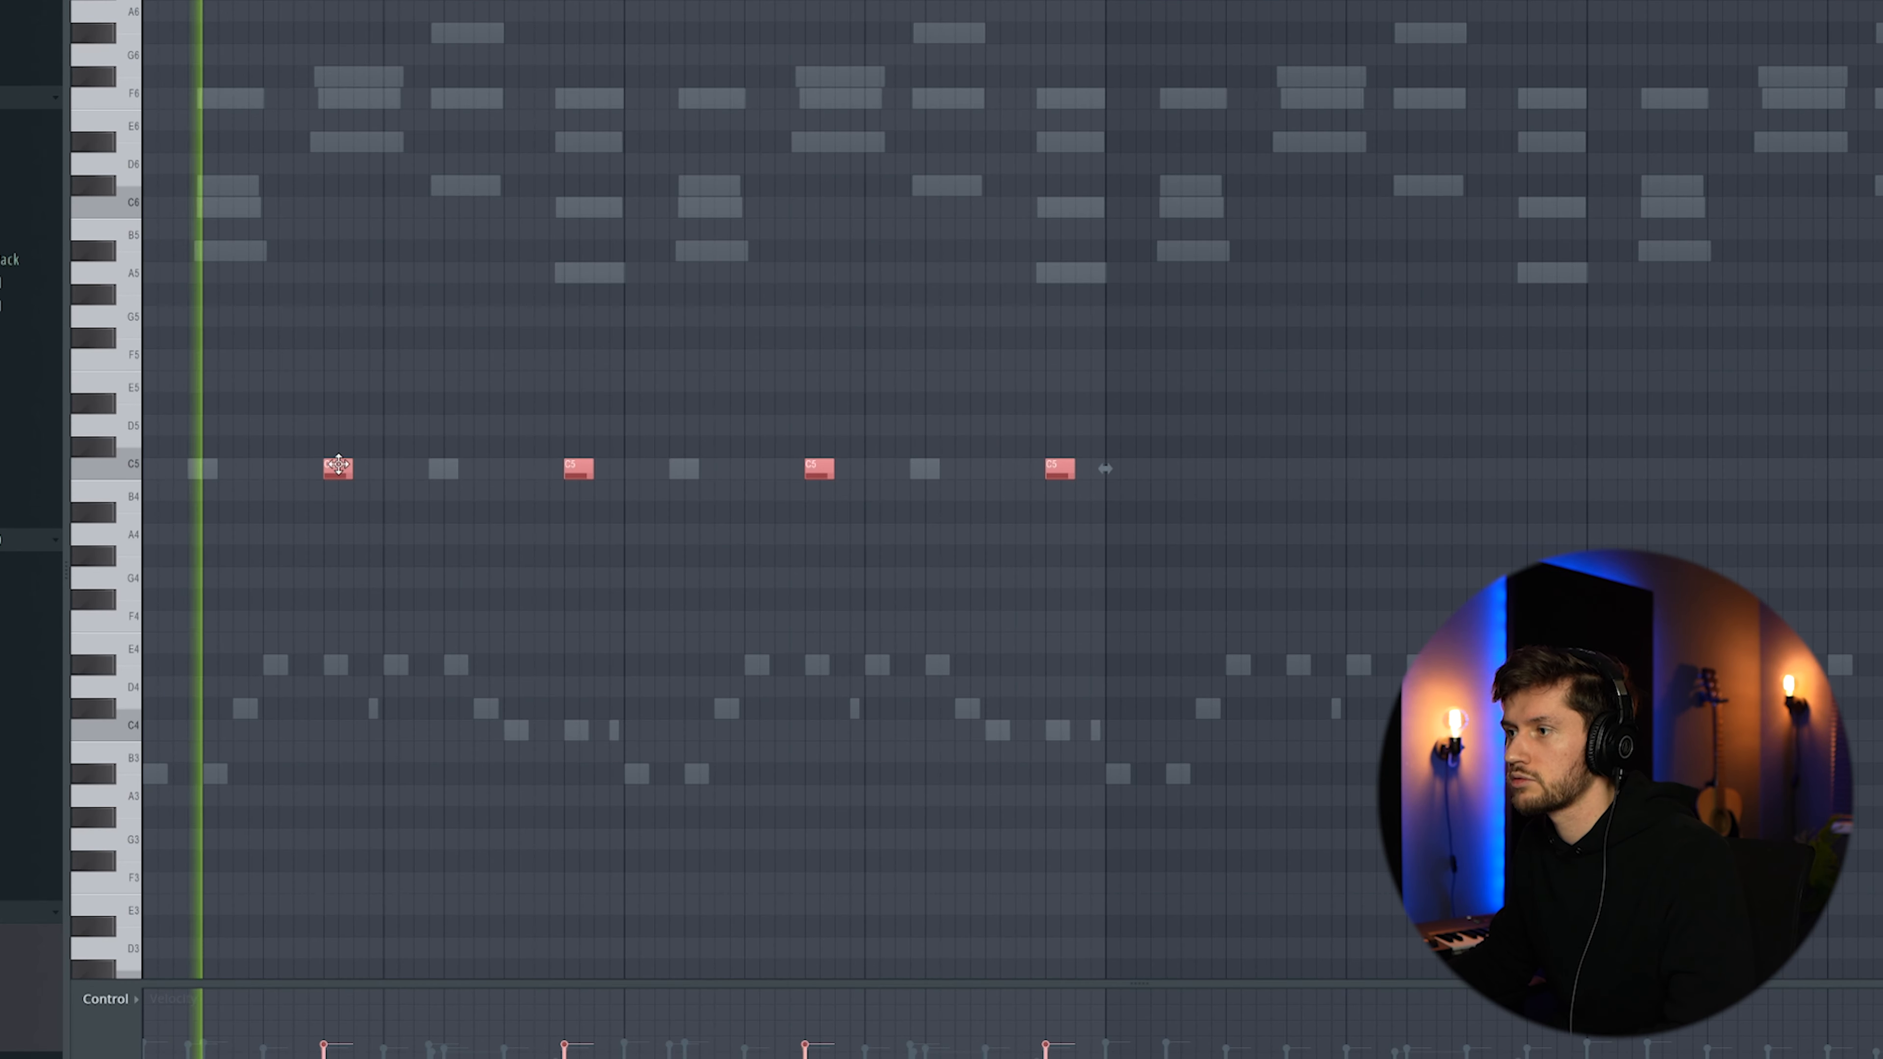
pyautogui.click(558, 543)
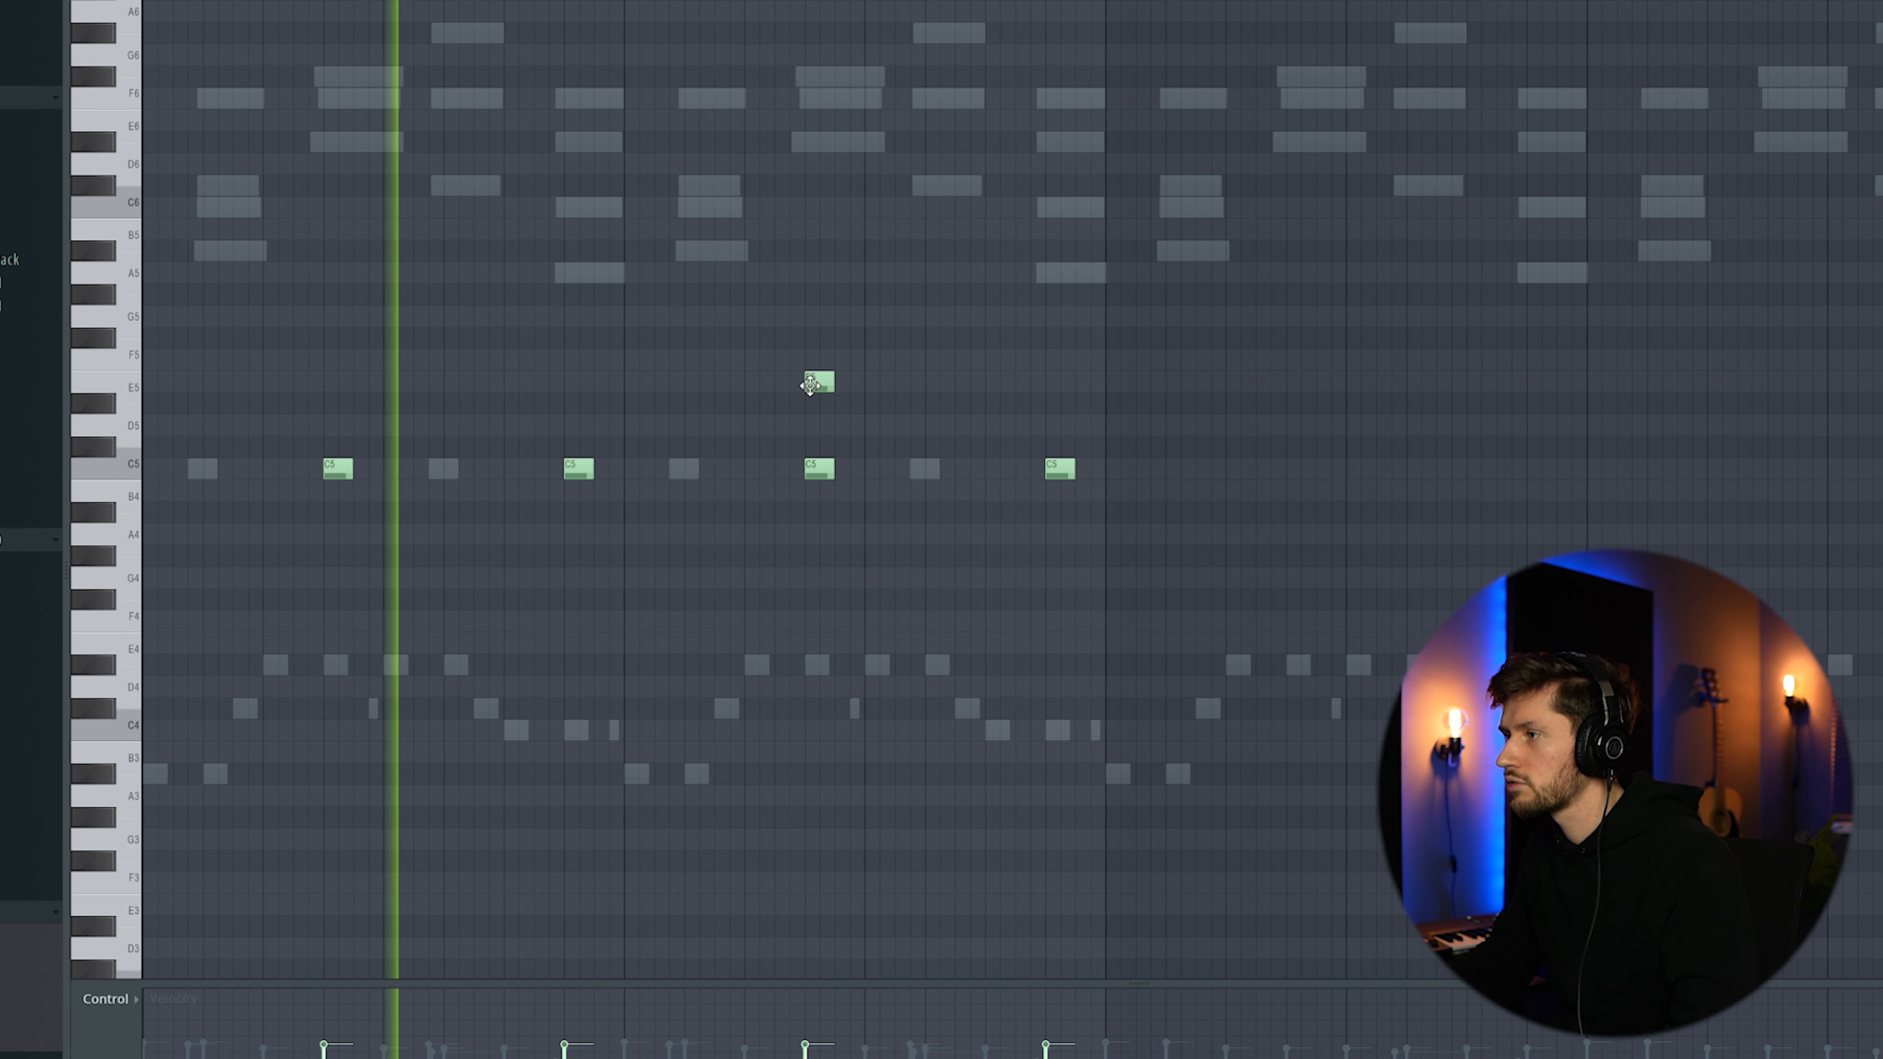
pyautogui.press('space')
# Add the UNISON_PERC_Phased Hit sample from the Percs folder as a new channel and open its piano roll.
pyautogui.press('F6')
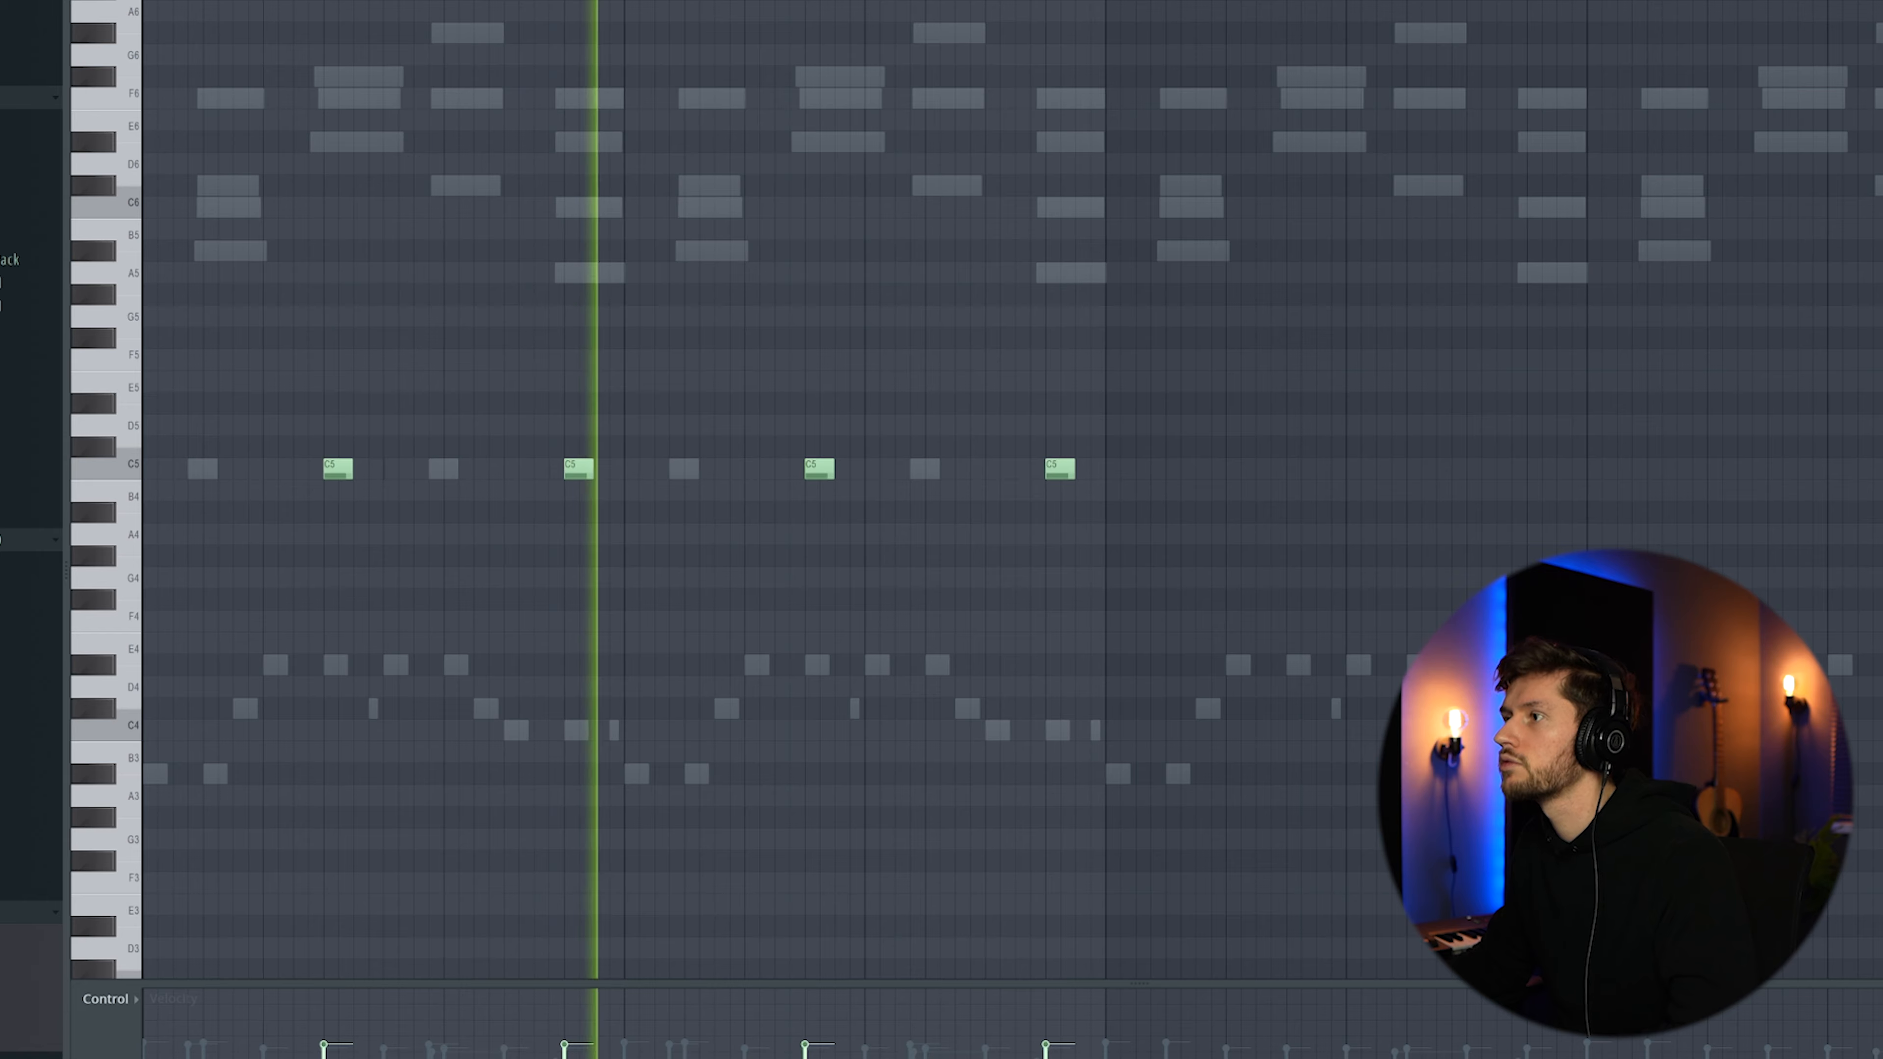
pyautogui.click(140, 880)
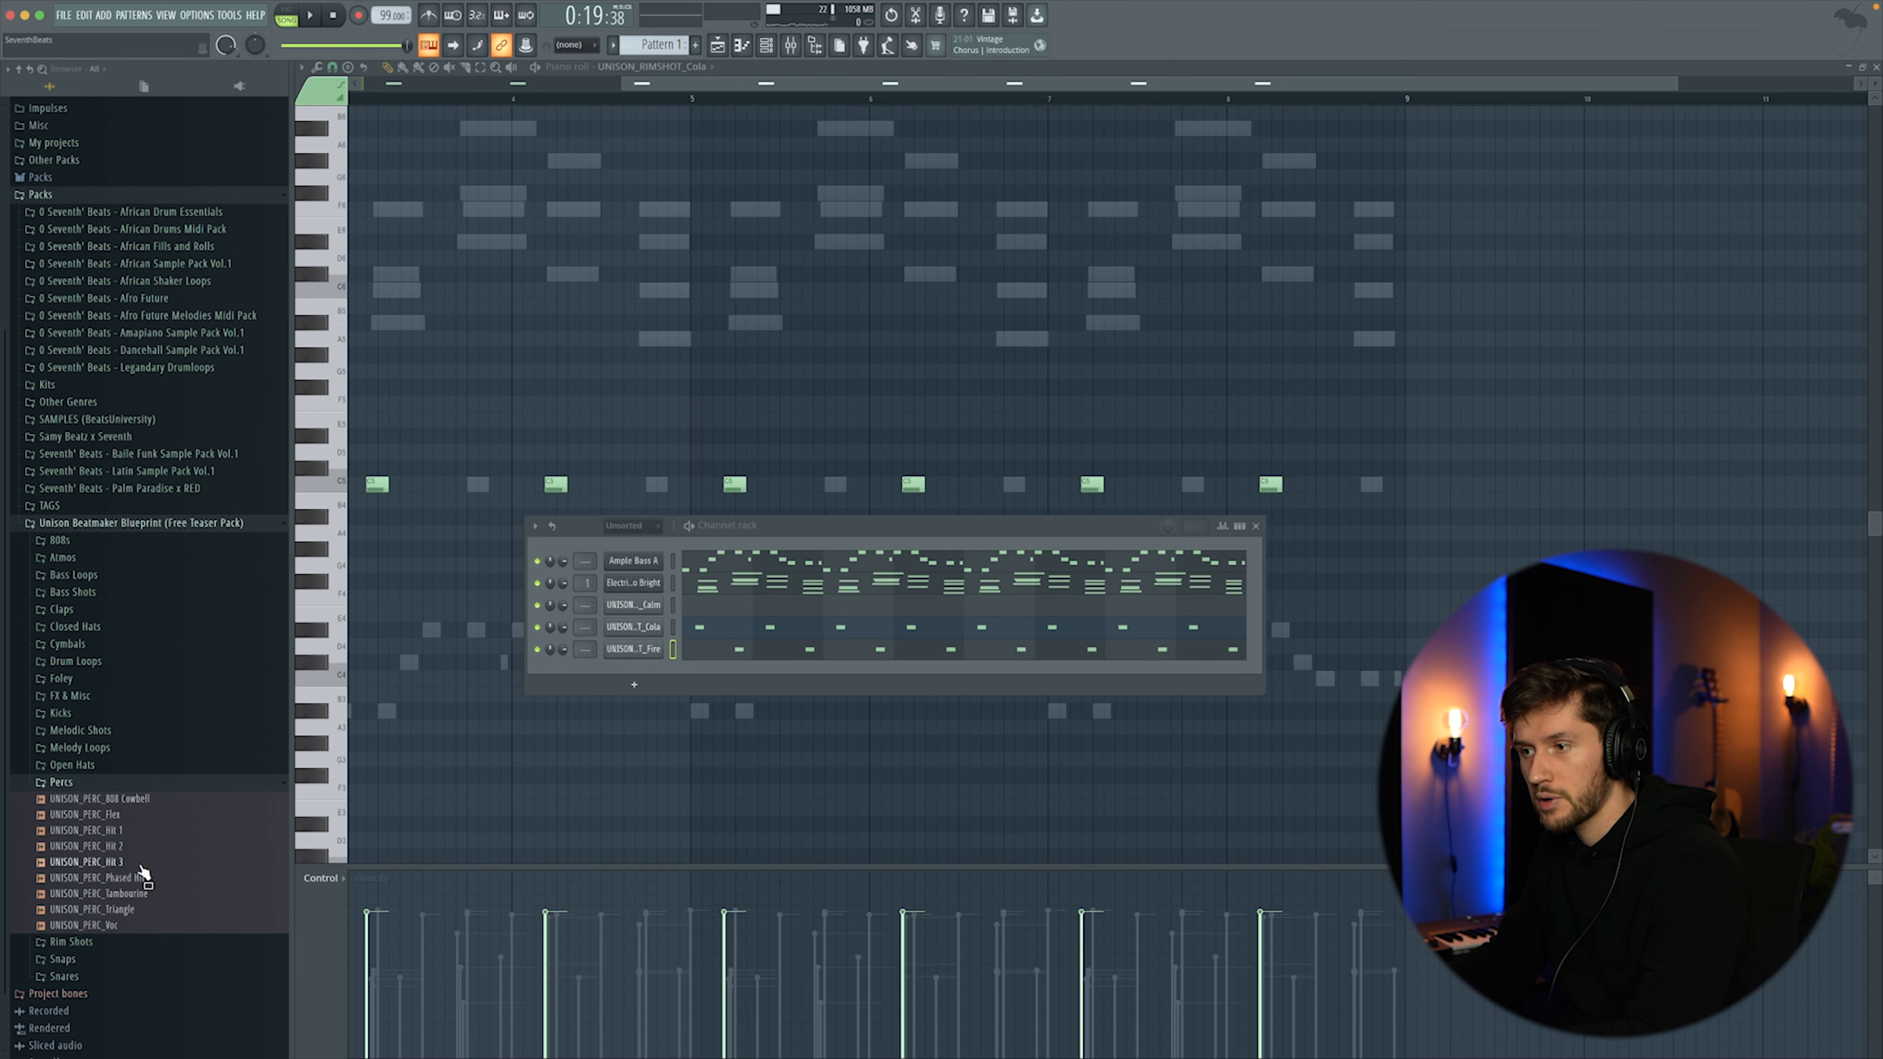
pyautogui.moveTo(132, 882); pyautogui.dragTo(723, 676)
pyautogui.click(633, 670)
pyautogui.click(1254, 525)
# Place one C5 hit of the Phased Hit percussion past the middle of each of the eight bars while checking by playback.
pyautogui.press('space')
pyautogui.click(467, 484)
pyautogui.click(645, 484)
pyautogui.click(824, 484)
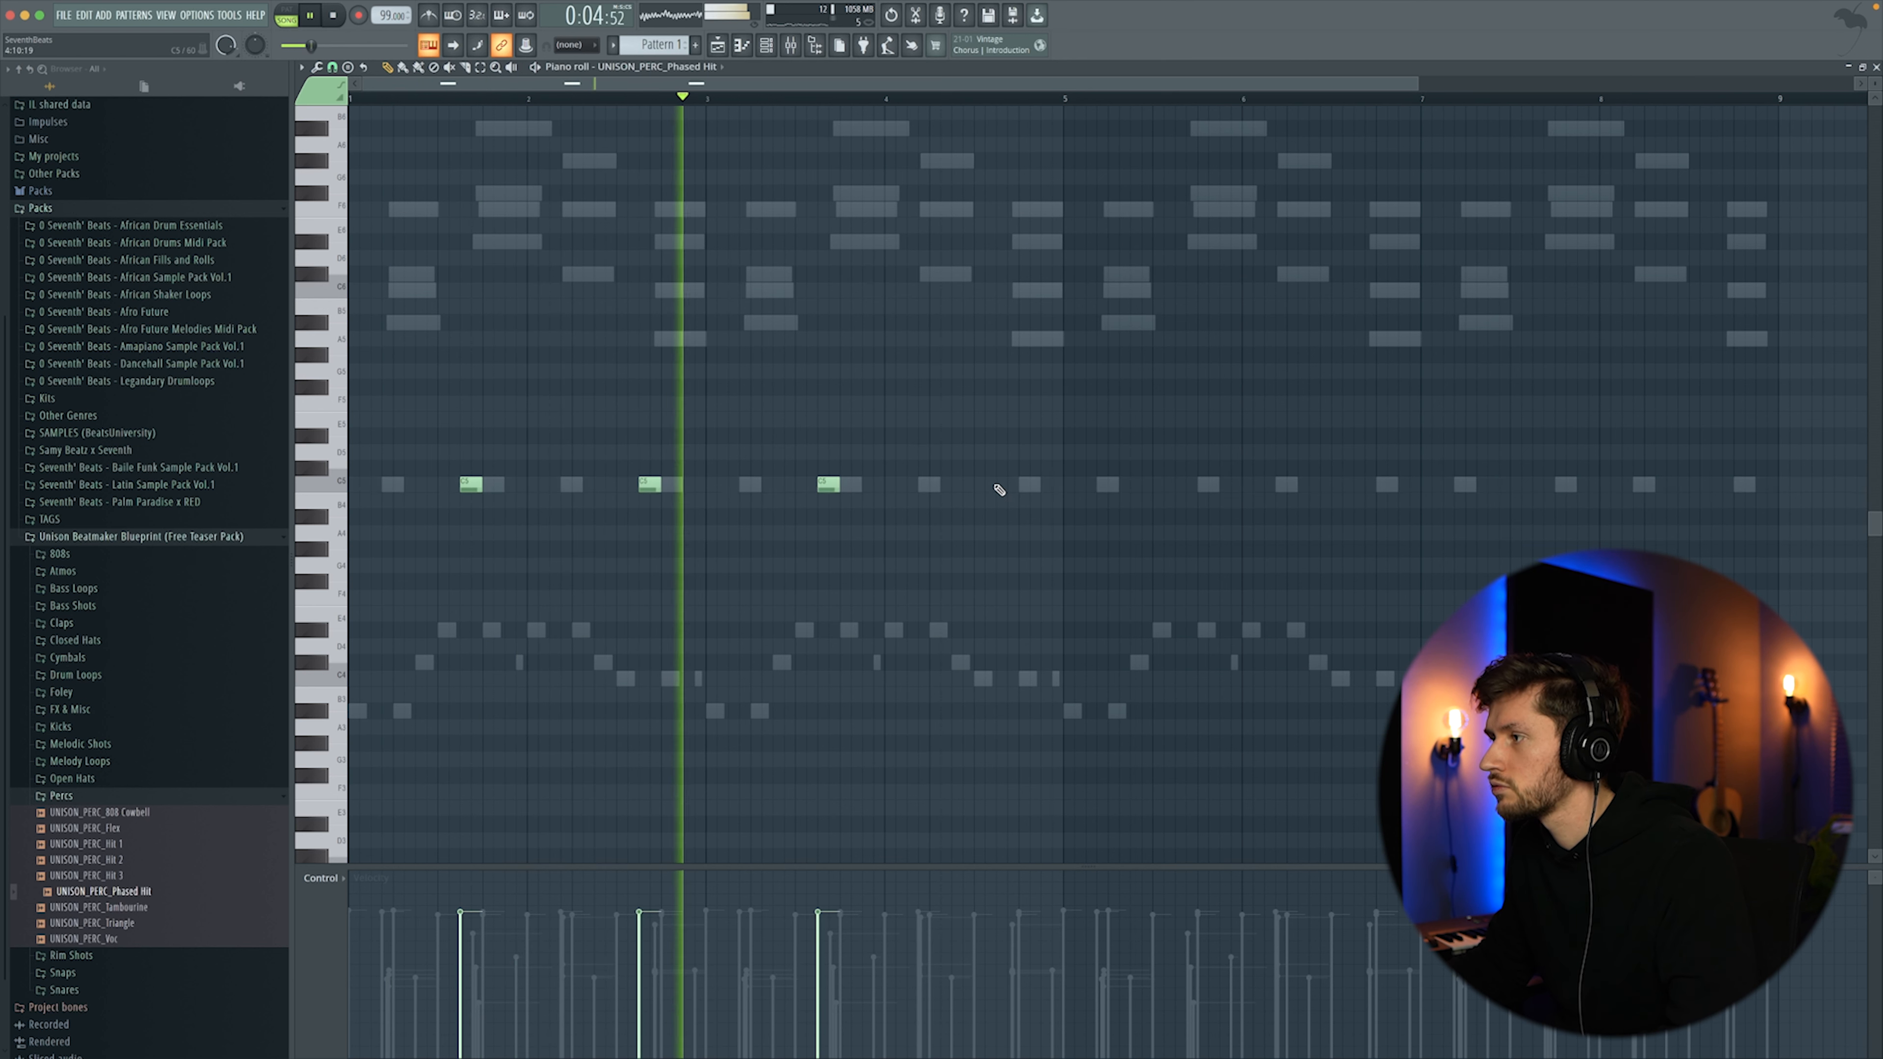
pyautogui.click(1001, 486)
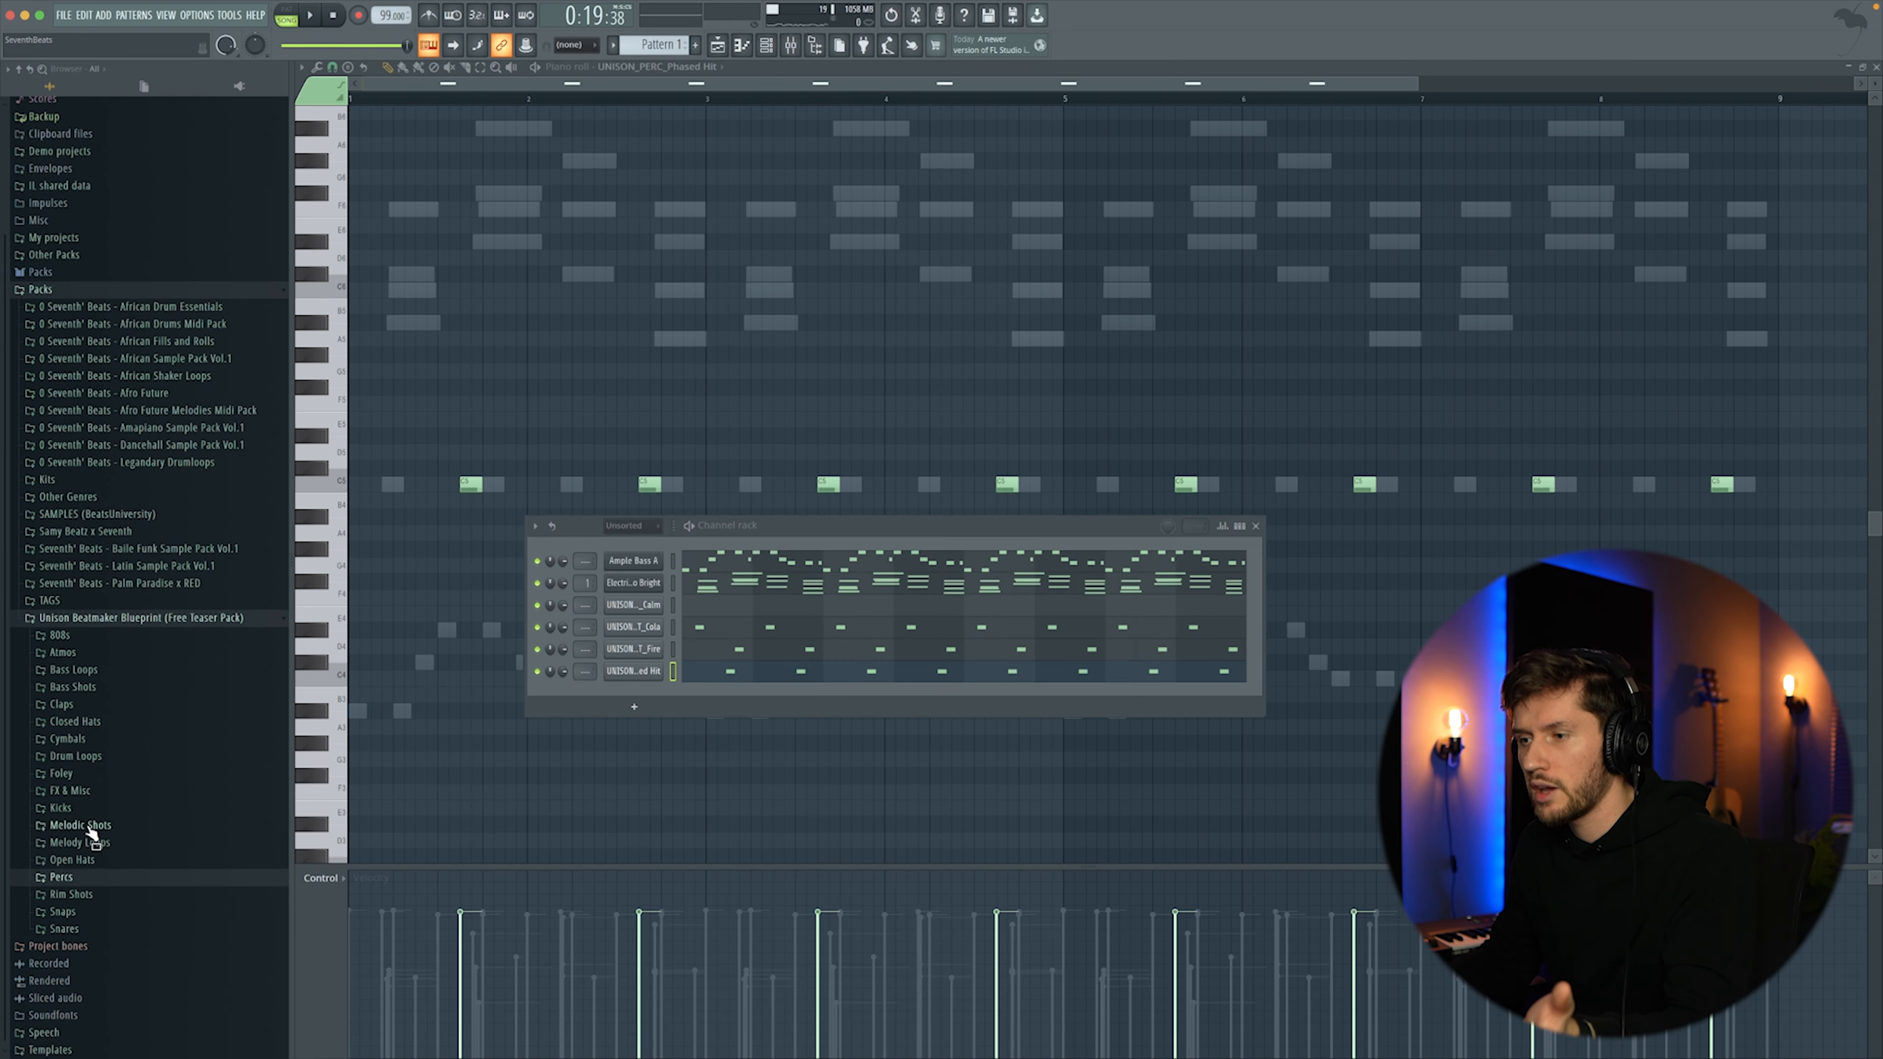
# Audition the Open Hats samples, add UNISON_OPENHAT_Dawn as a new channel and open its piano roll.
pyautogui.click(78, 859)
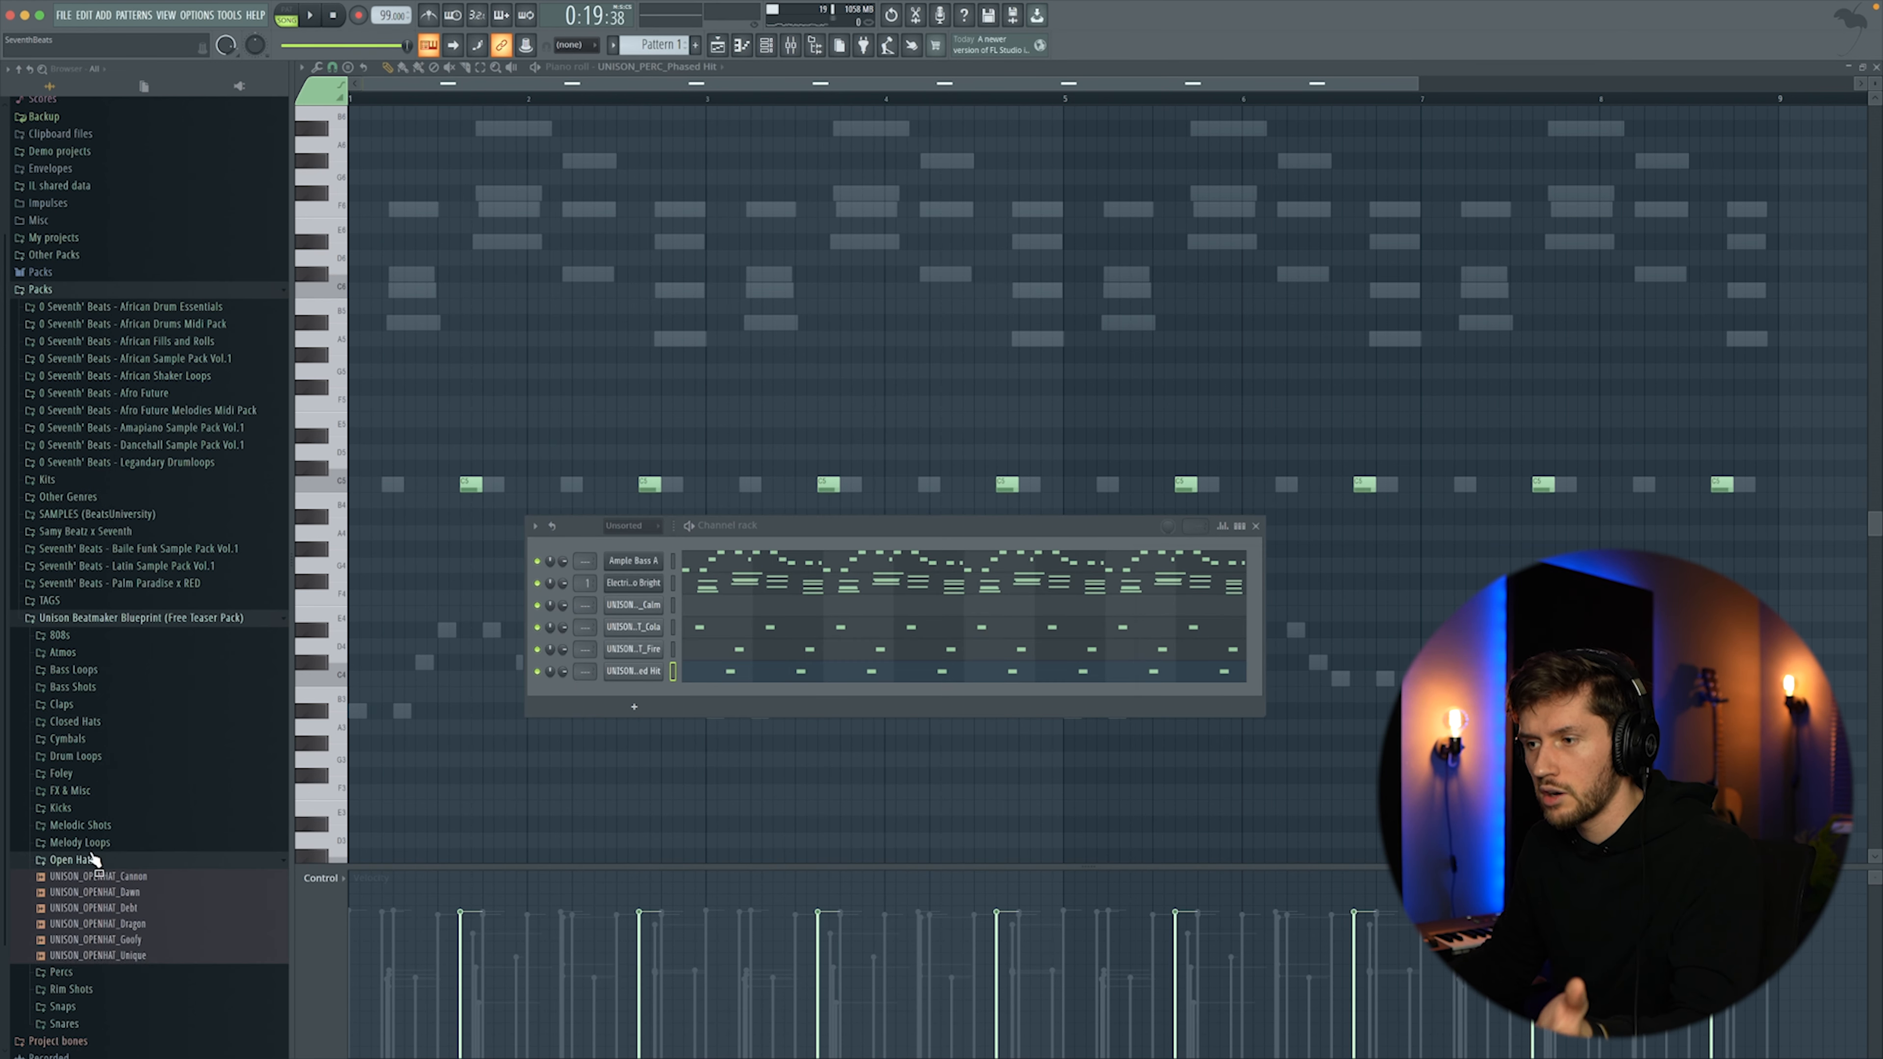
pyautogui.click(112, 877)
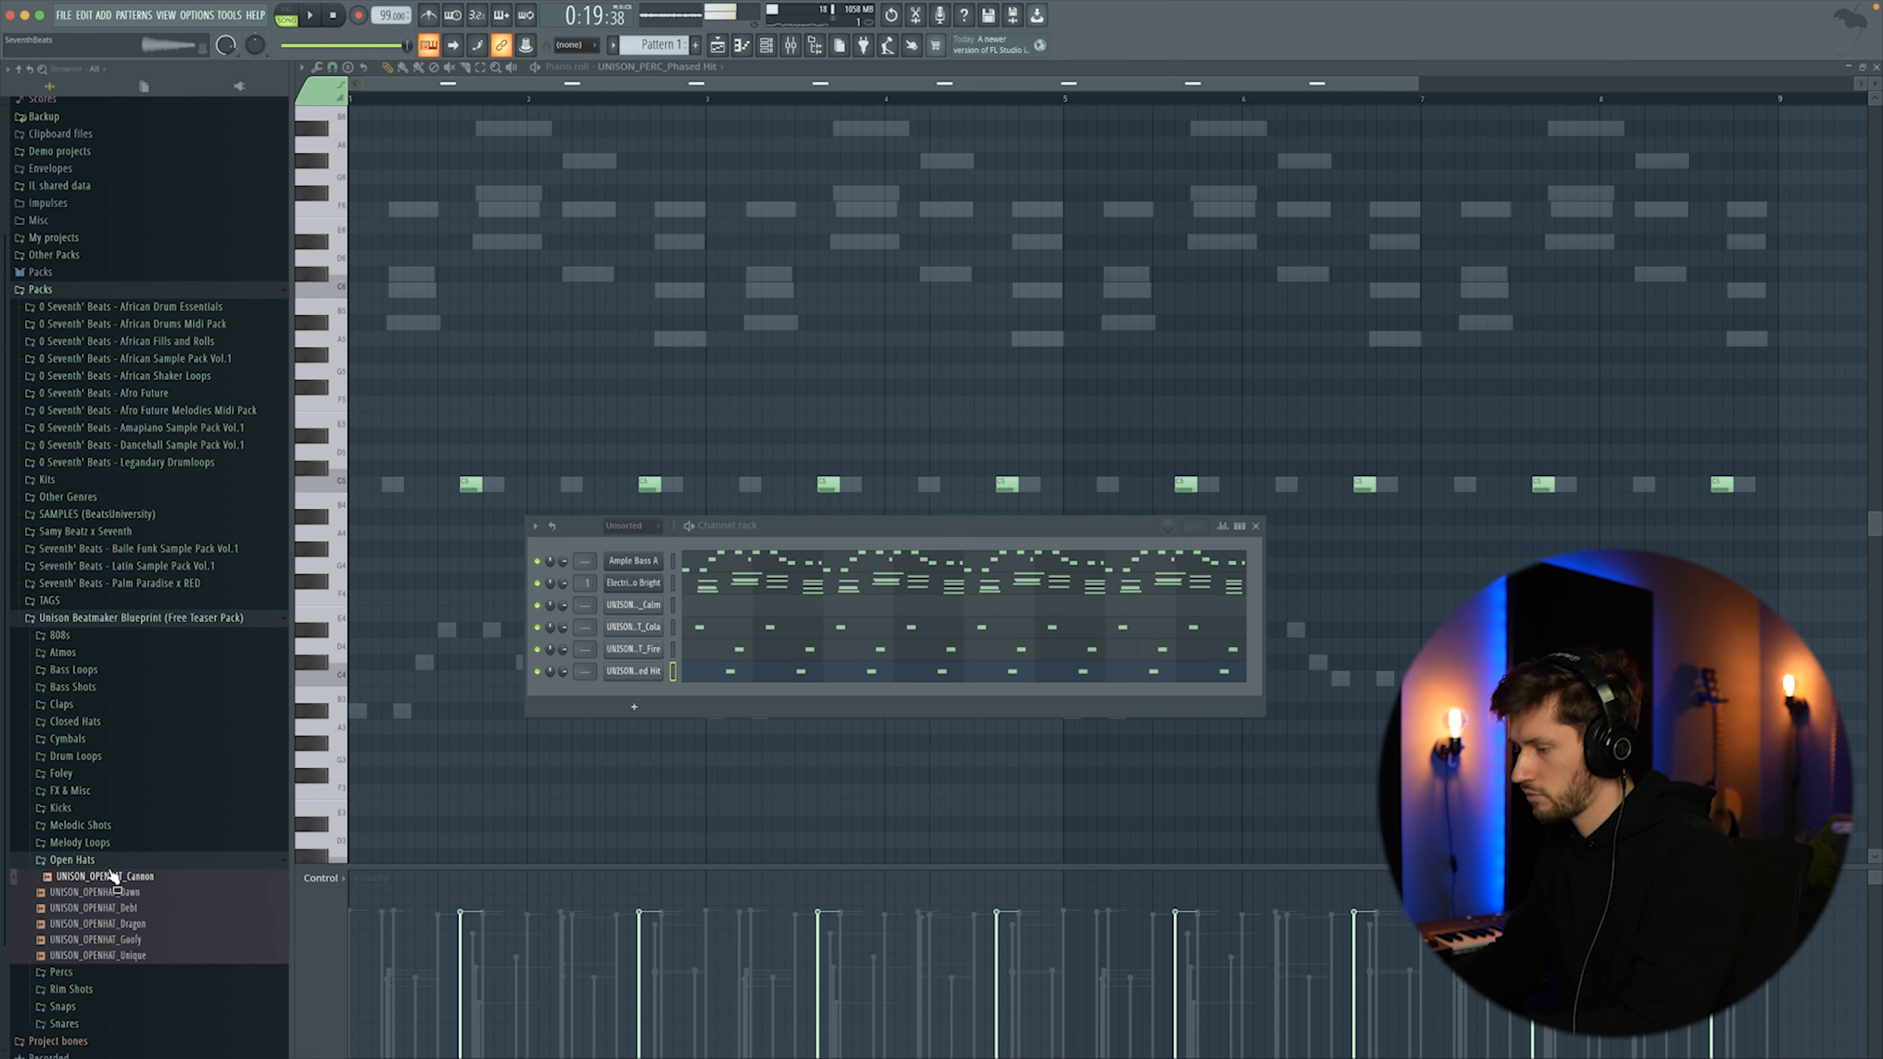
pyautogui.click(126, 893)
pyautogui.moveTo(130, 903); pyautogui.dragTo(704, 711)
pyautogui.press('F6')
# Place C5 open hat hits near the end of bars 1, 3, 5 and 7, checking by playback.
pyautogui.click(508, 484)
pyautogui.click(870, 483)
pyautogui.press('space')
pyautogui.click(1229, 483)
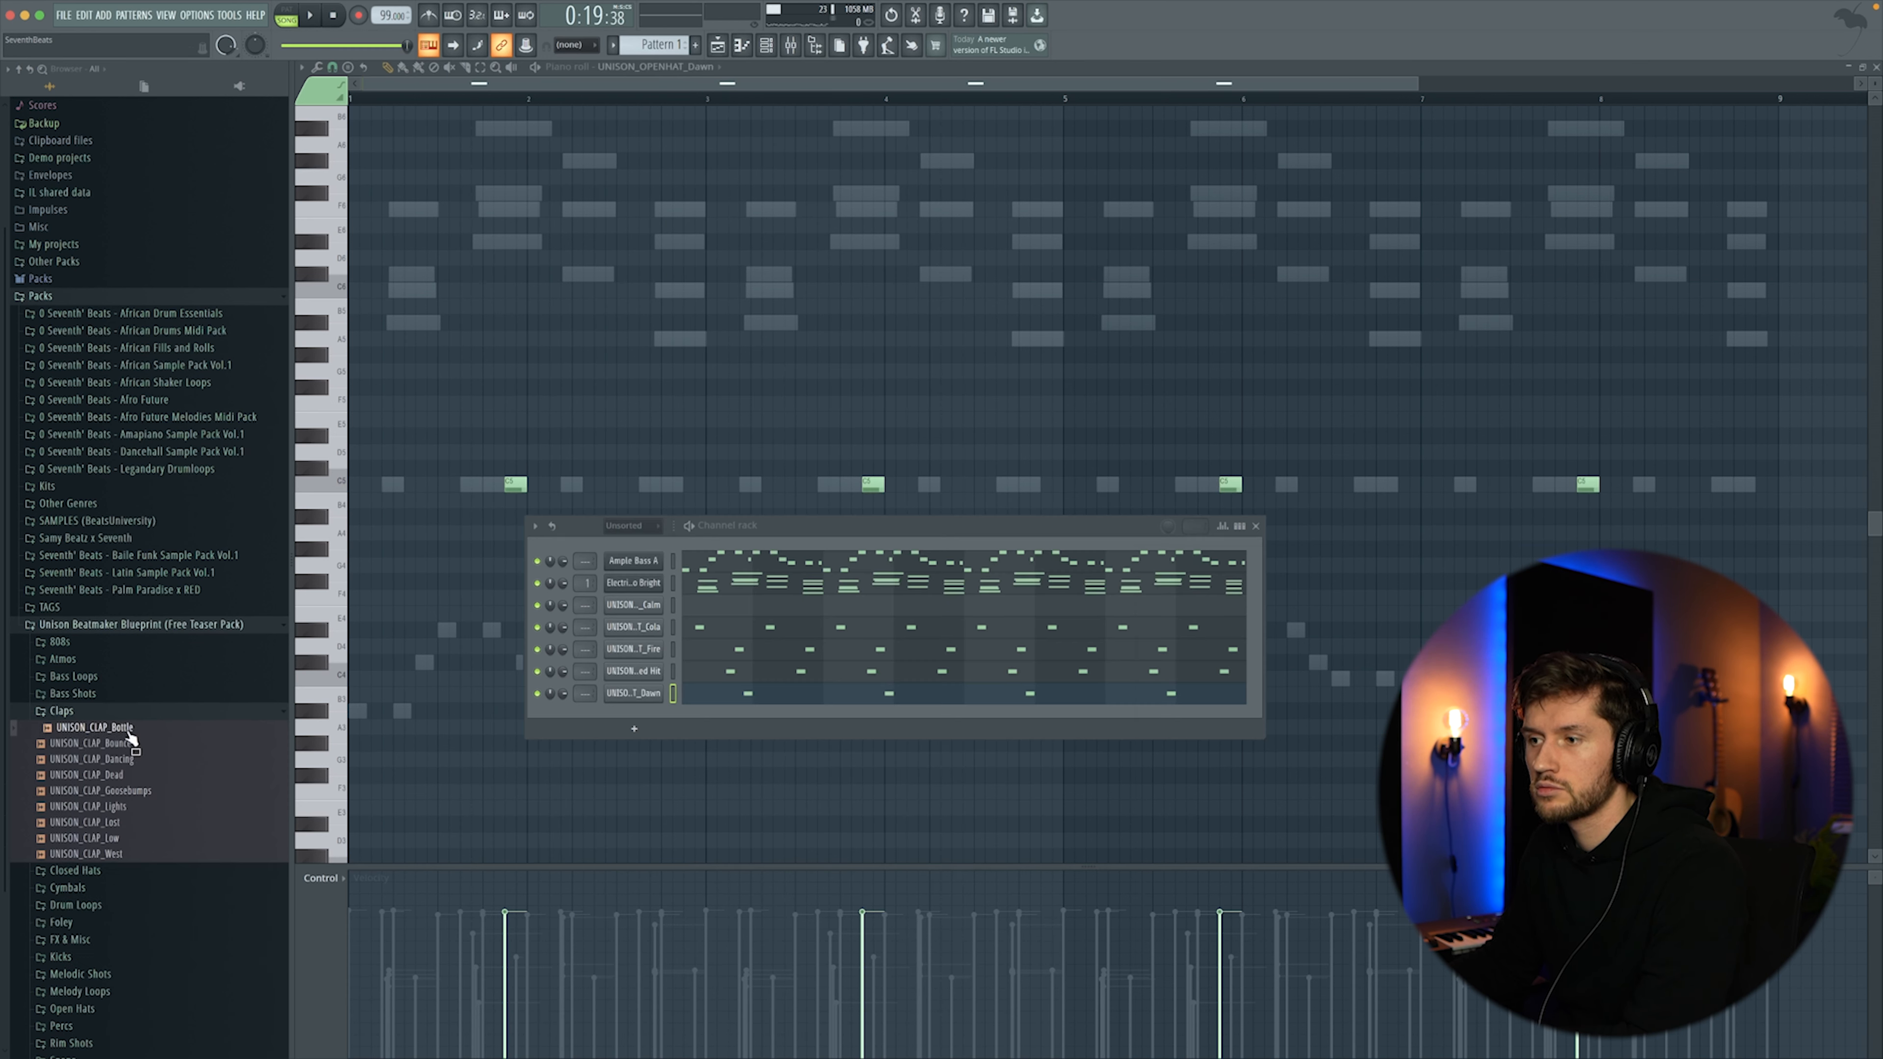
# Audition the Claps samples, add UNISON_CLAP_Dead as a new channel and place hits near the end of bars 2, 4, 6 and 8.
pyautogui.click(133, 759)
pyautogui.click(120, 775)
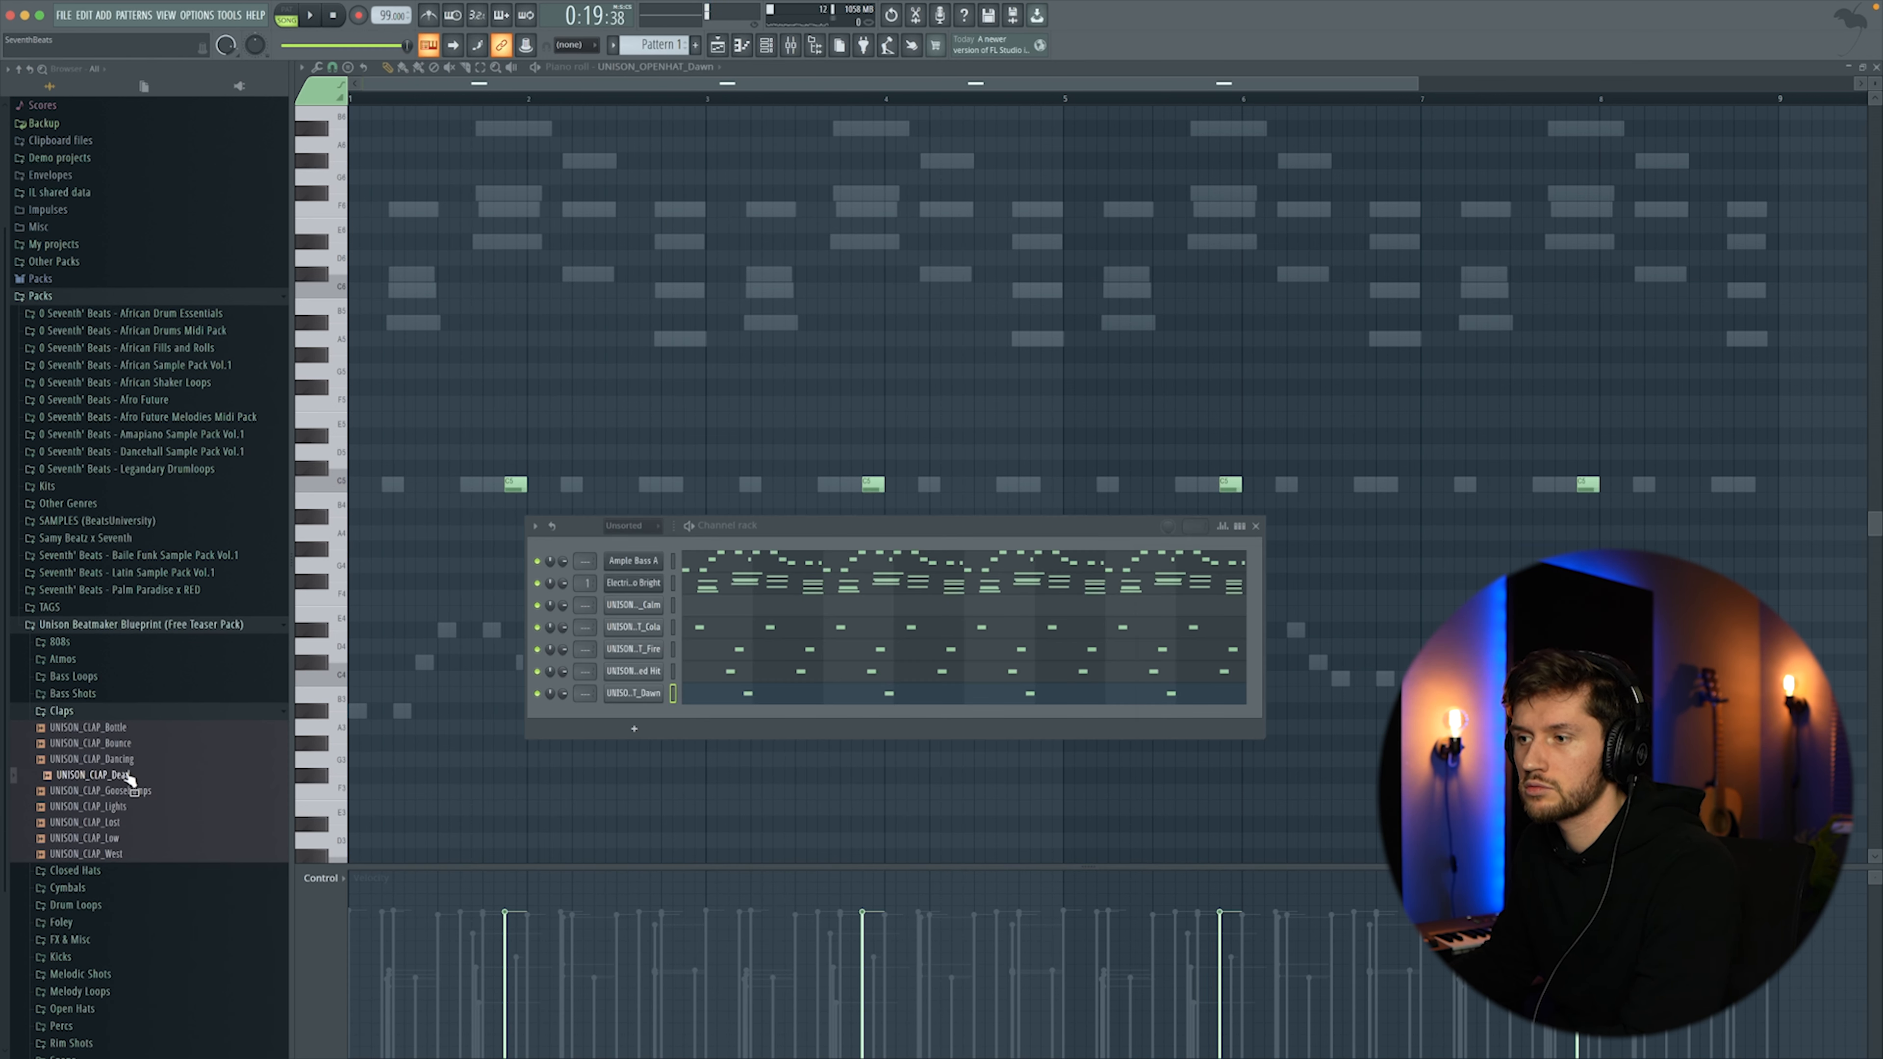
pyautogui.moveTo(118, 775); pyautogui.dragTo(630, 712)
pyautogui.click(809, 715)
pyautogui.click(950, 714)
pyautogui.click(1090, 715)
pyautogui.click(1232, 715)
# Clone the UNISON_CLAP_Dead channel and select the original clap channel.
pyautogui.rightClick(653, 714)
pyautogui.click(647, 920)
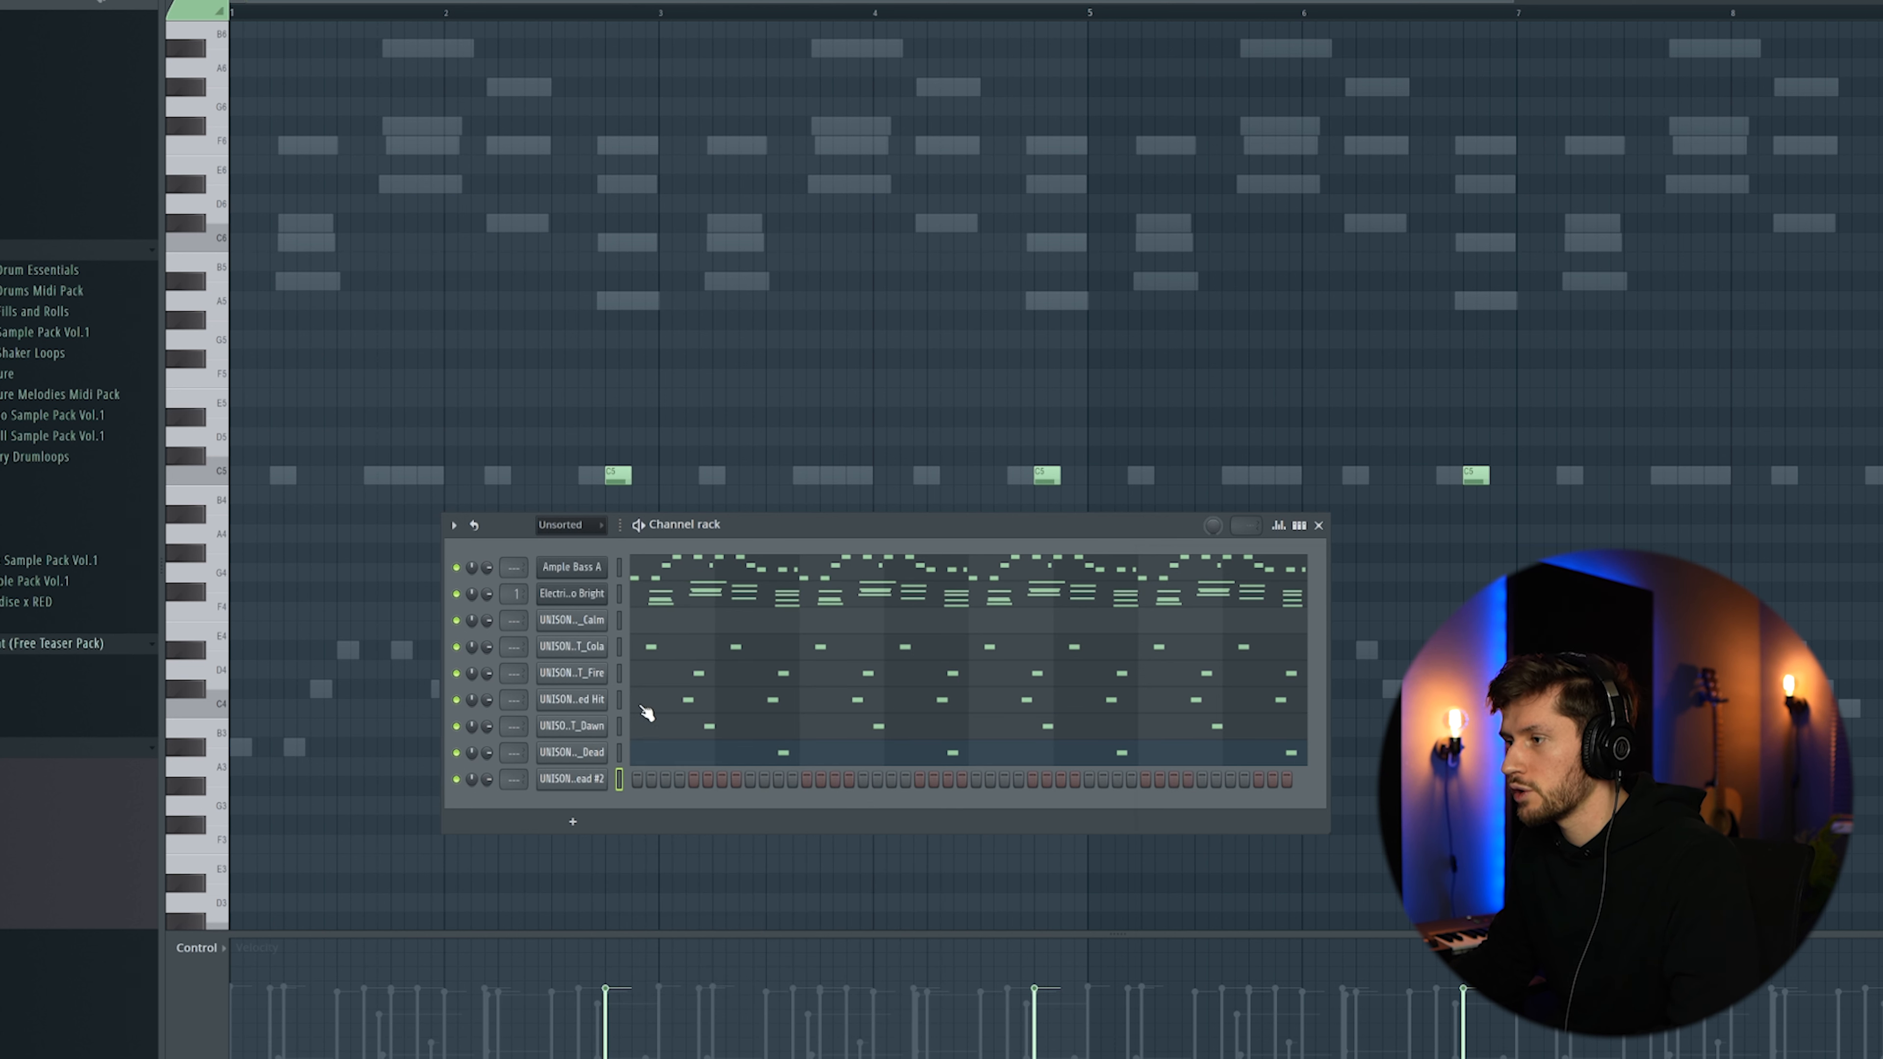
pyautogui.click(620, 752)
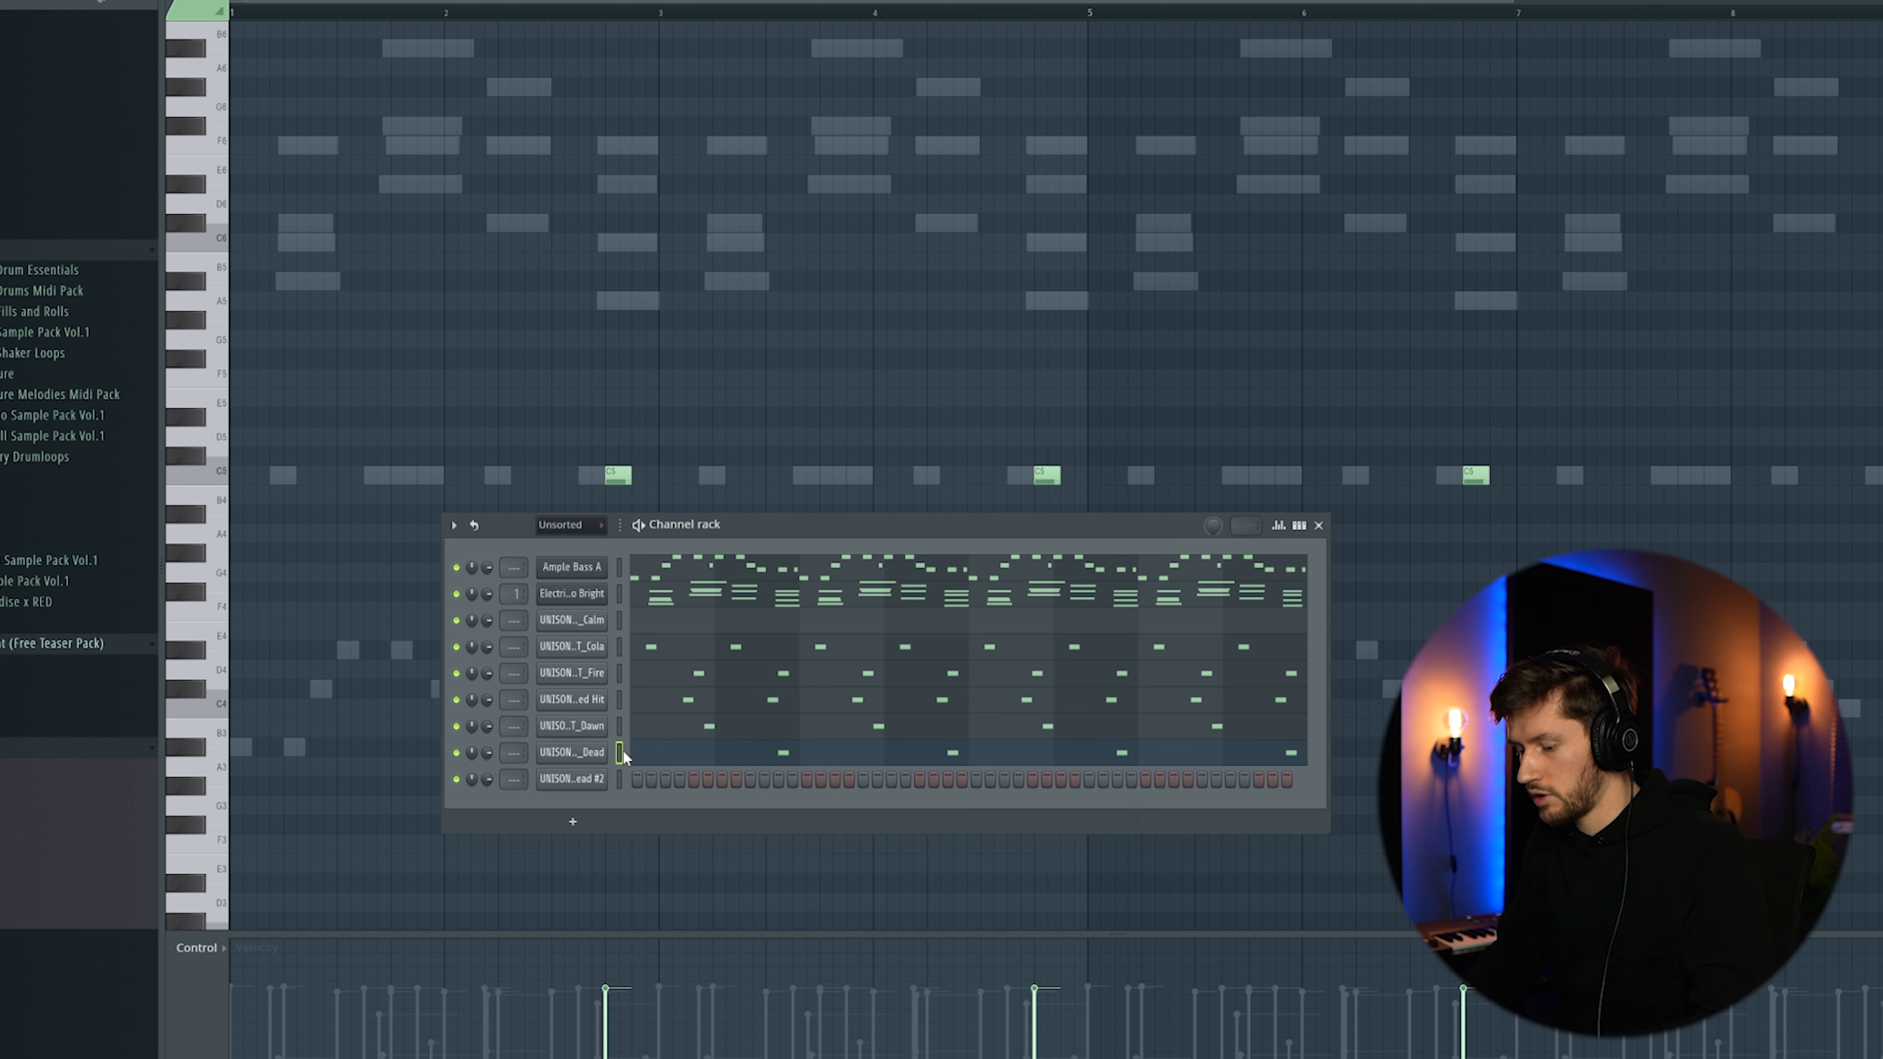